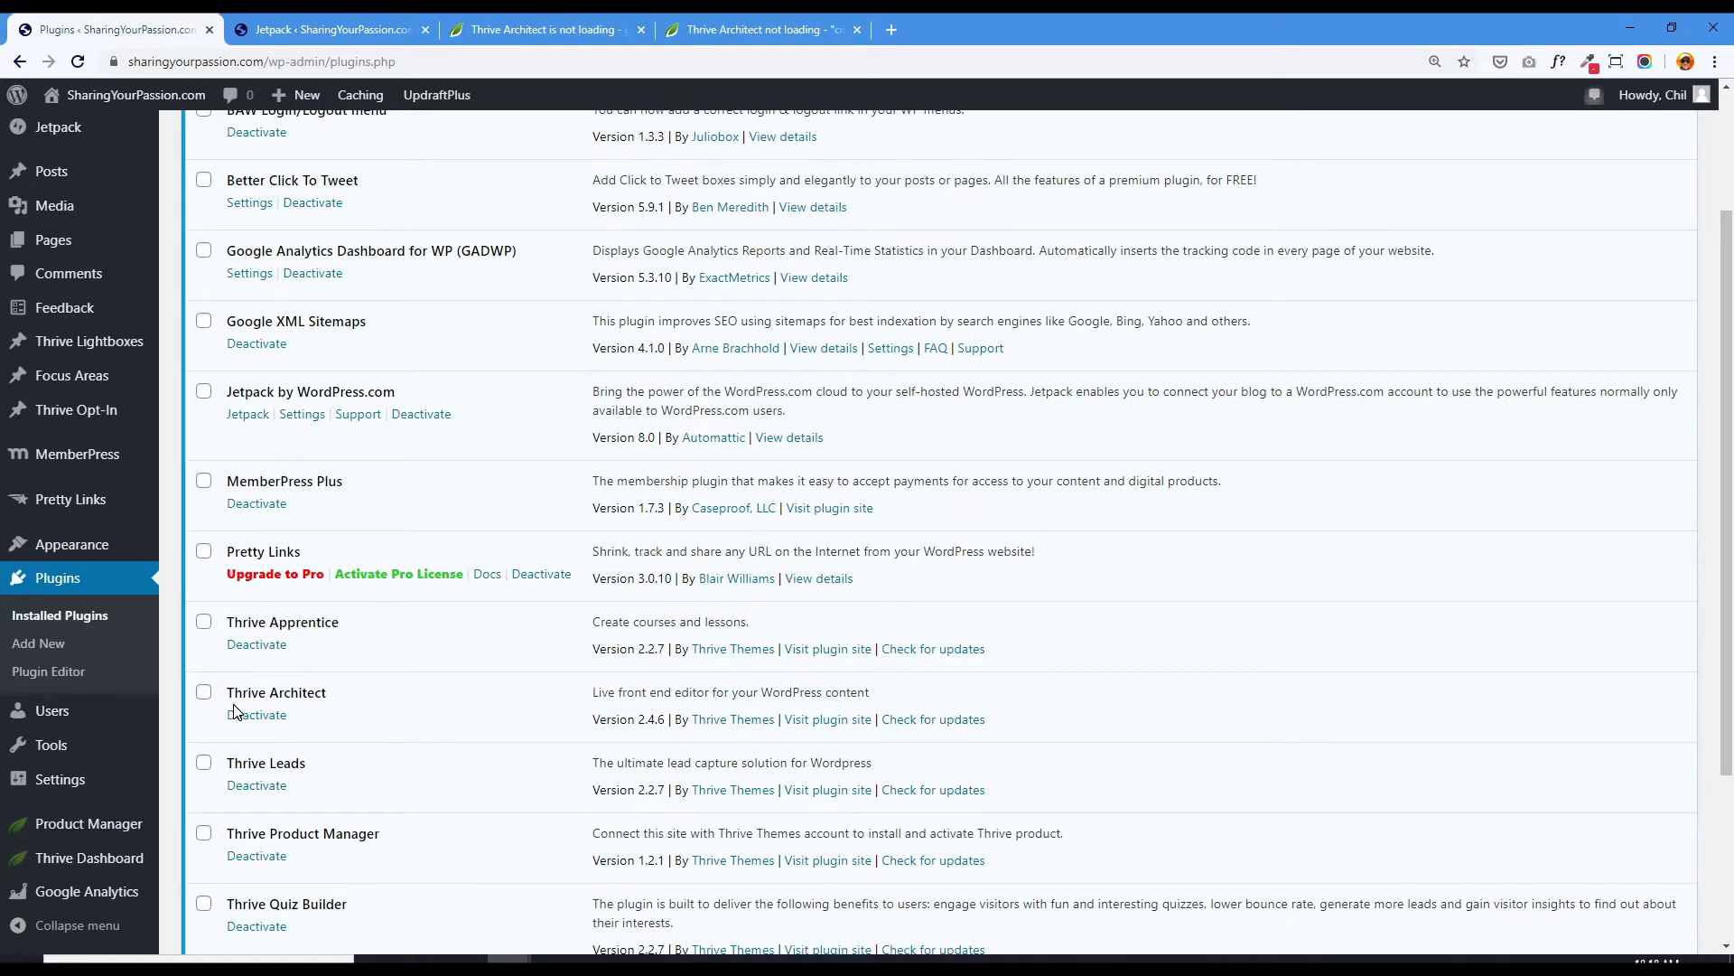
Step: Scroll through the active plugins down to UpdraftPlus, then switch to the Architect-loading forum thread
scroll(304, 787, "down", 2)
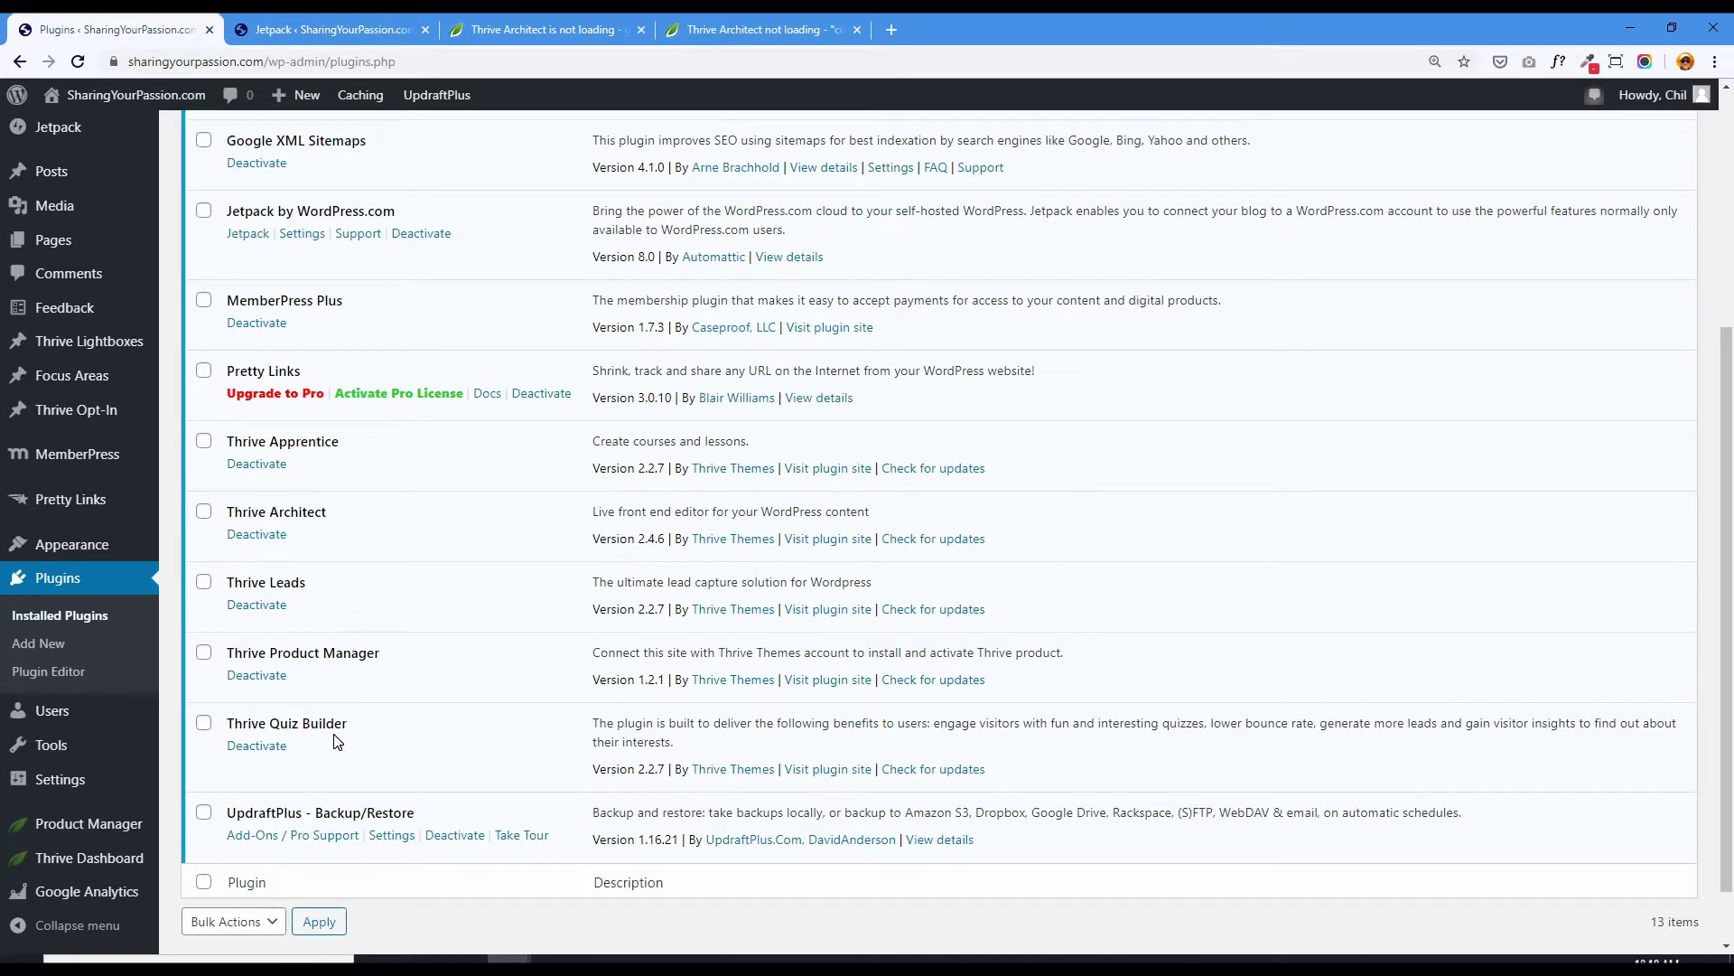
scroll(353, 742, "up", 3)
scroll(566, 626, "down", 3)
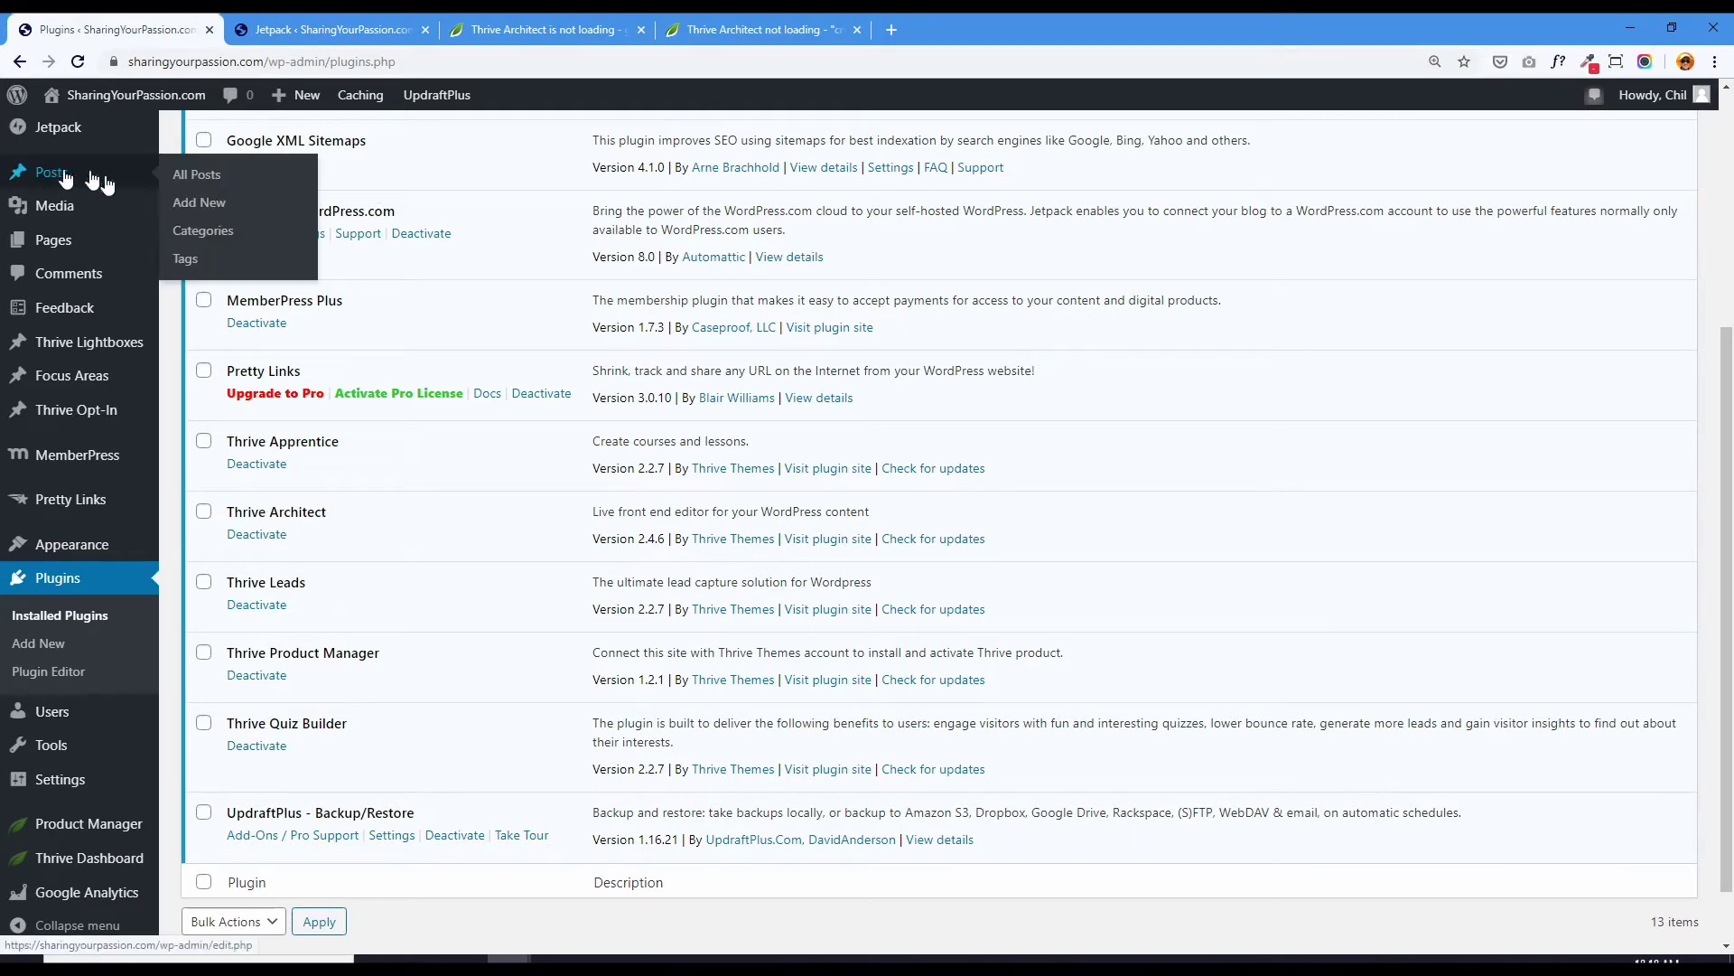
mouse_move(84, 253)
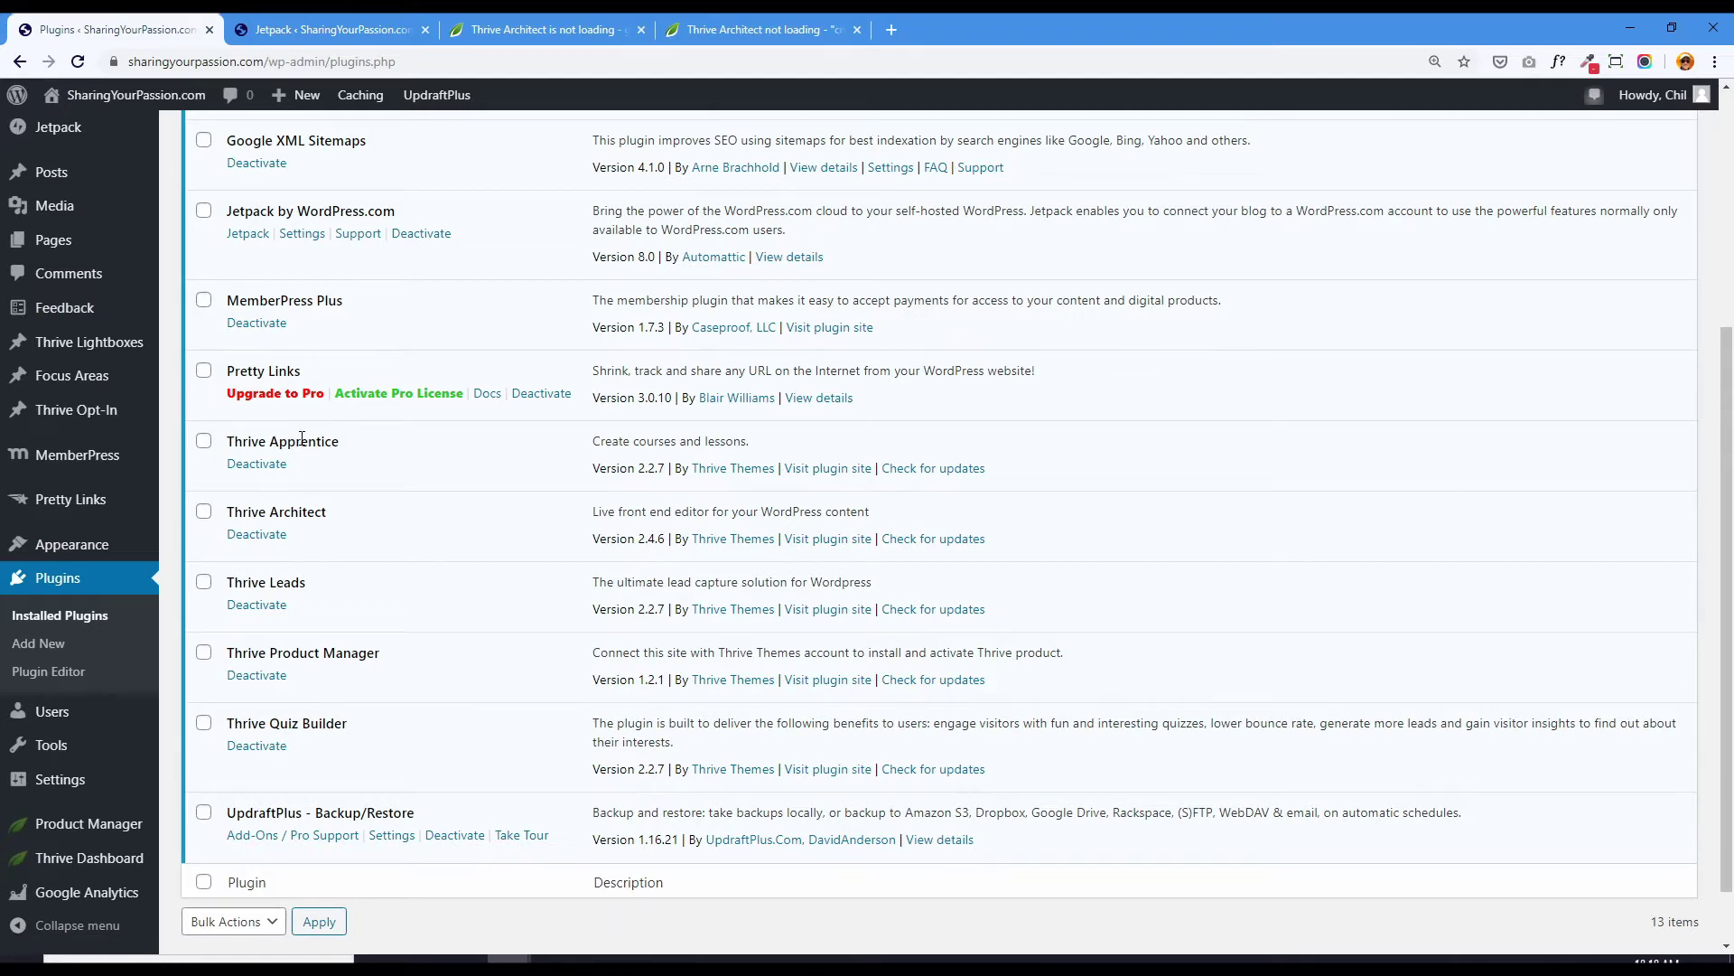
left_click(561, 35)
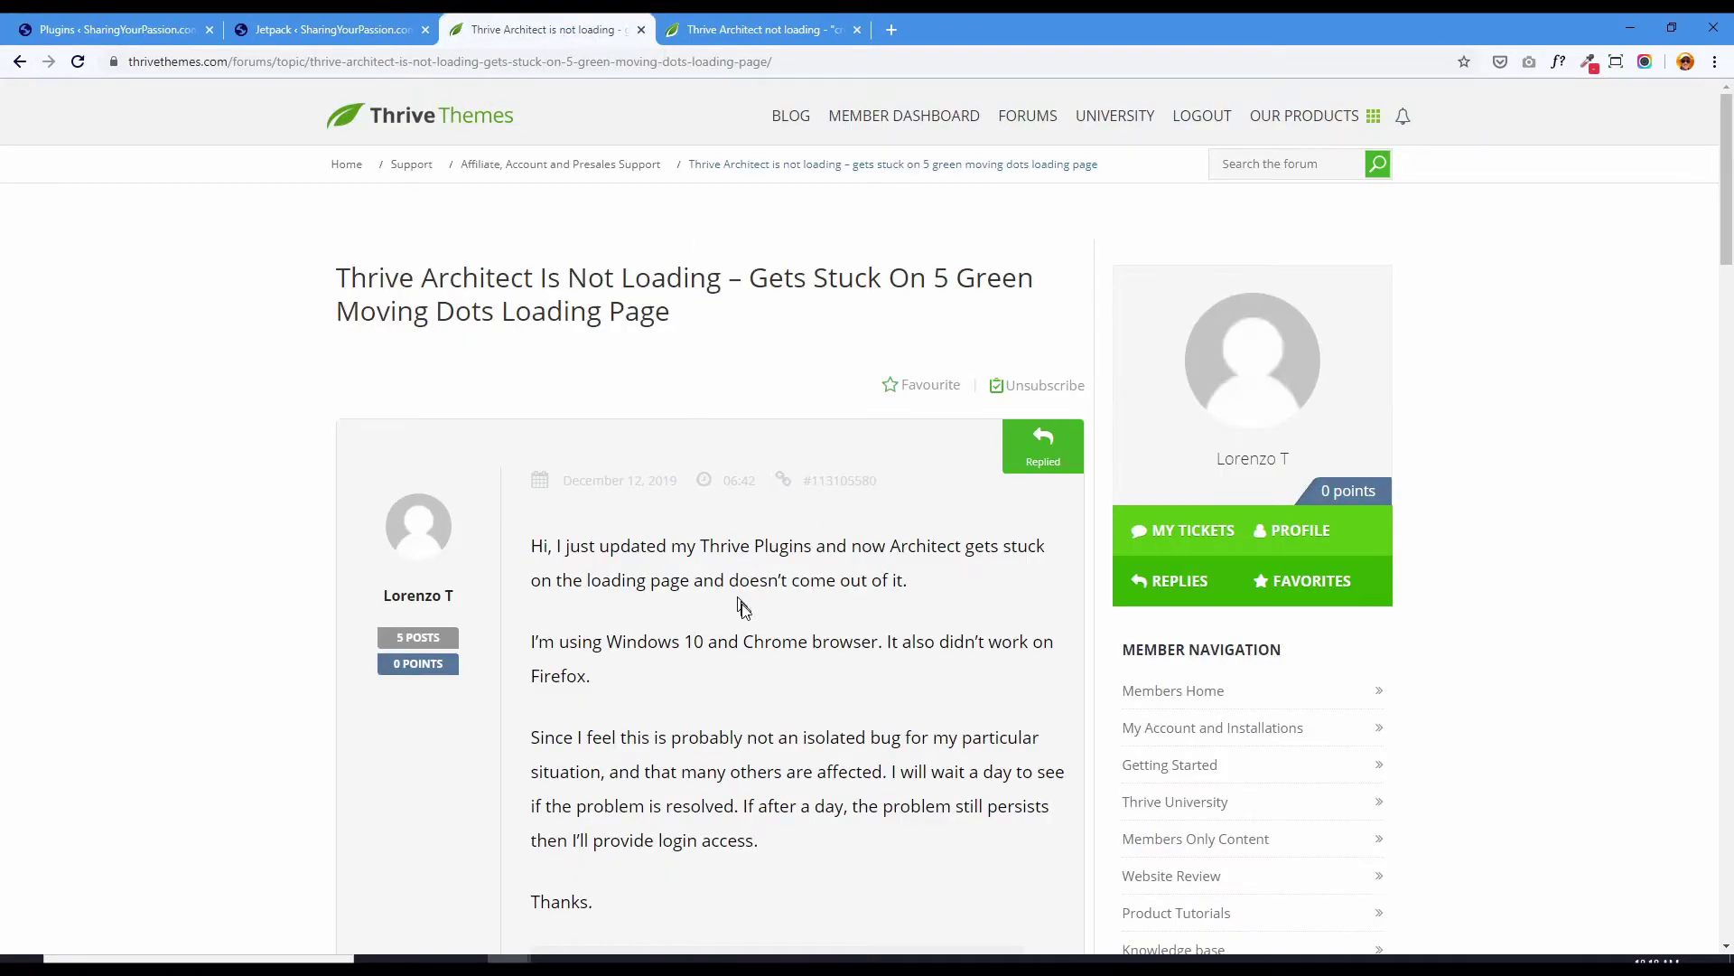
Step: Read the thread's replies through the staff advice on deactivating conflicting plugins, then open the critical-error thread
scroll(742, 607, "down", 2)
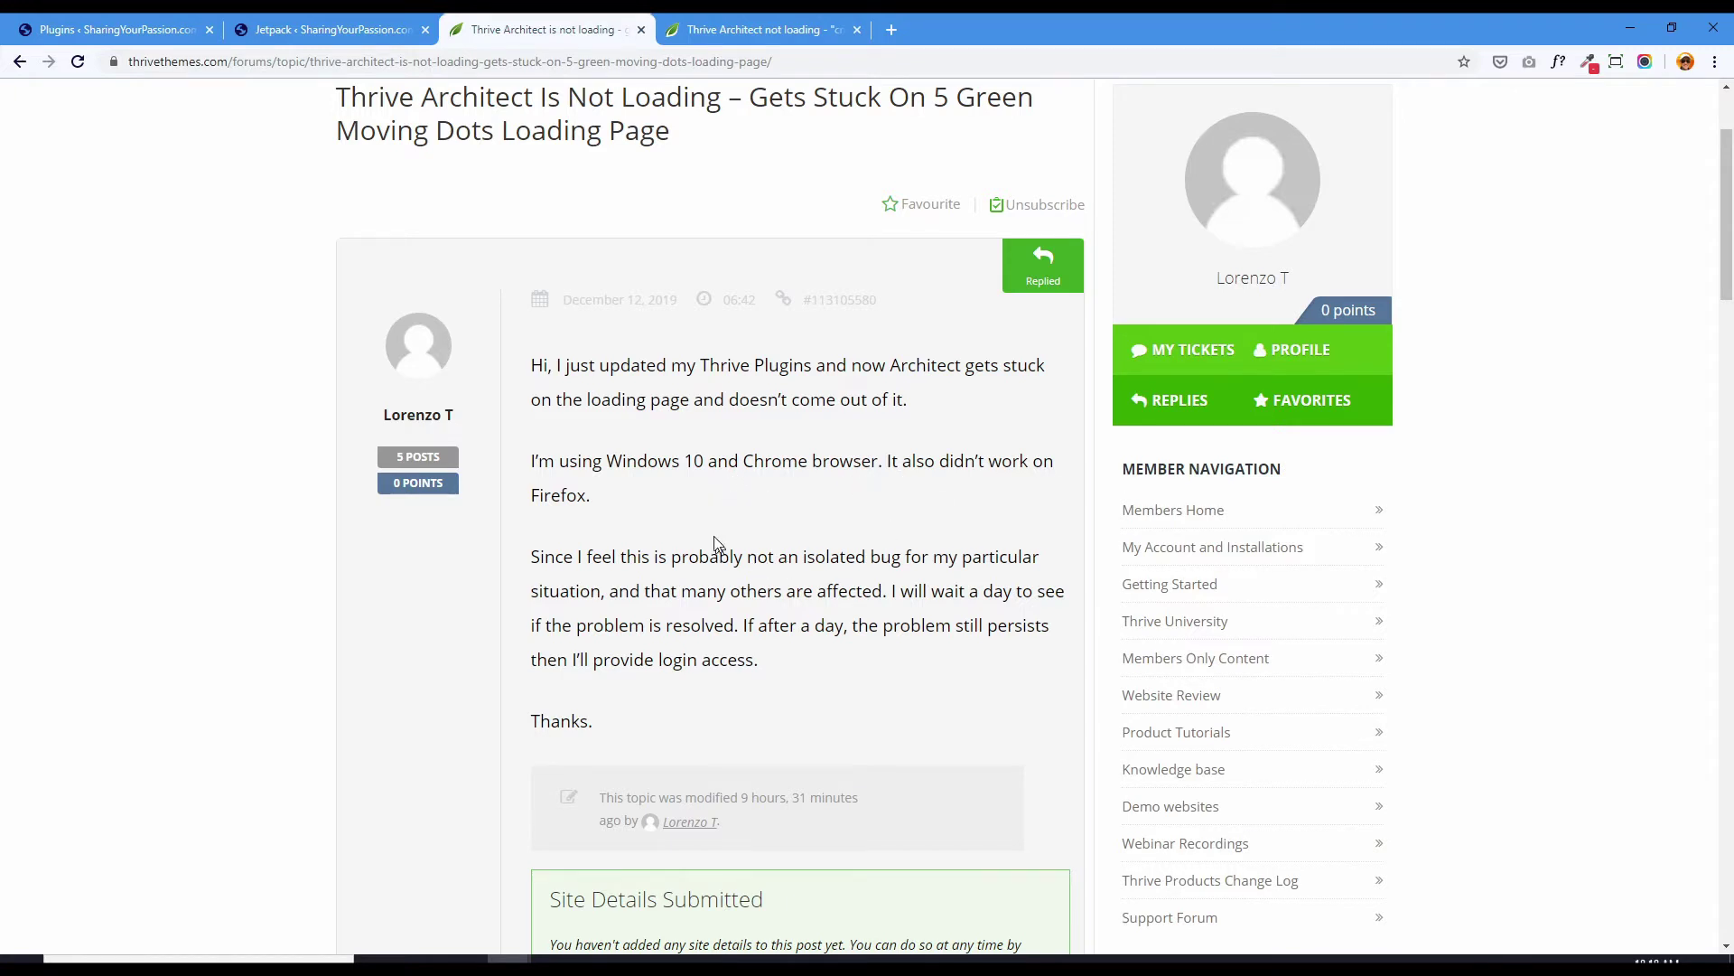
scroll(792, 509, "down", 10)
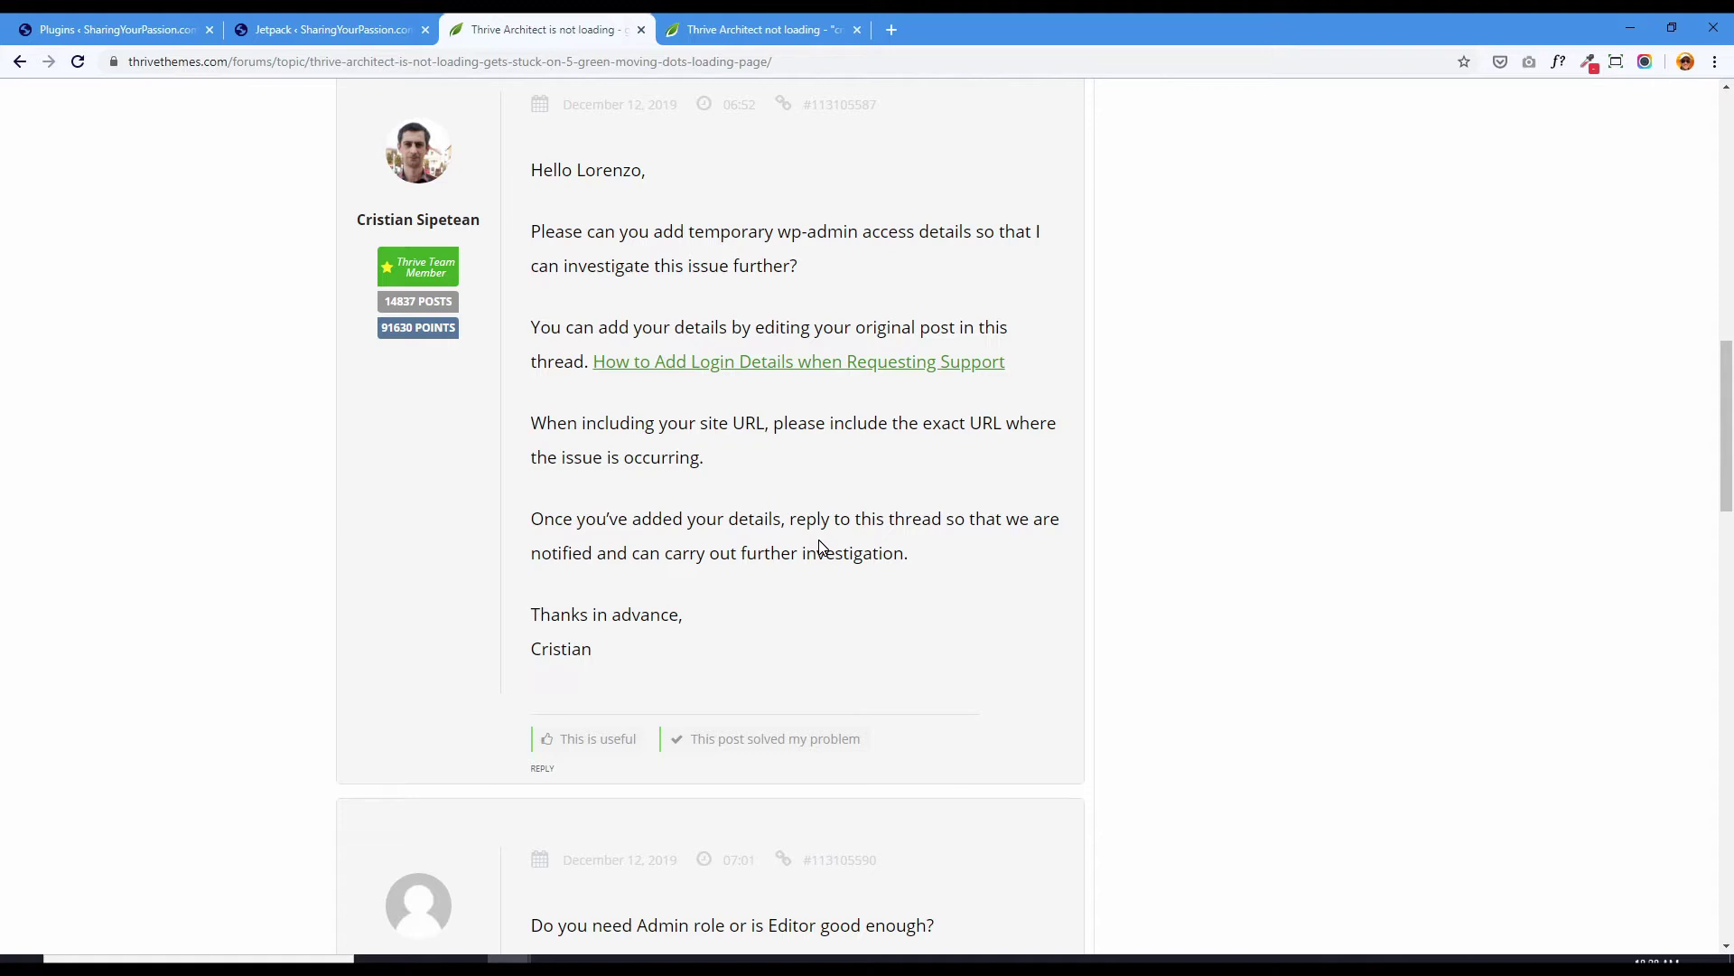
scroll(820, 547, "down", 10)
scroll(786, 587, "up", 4)
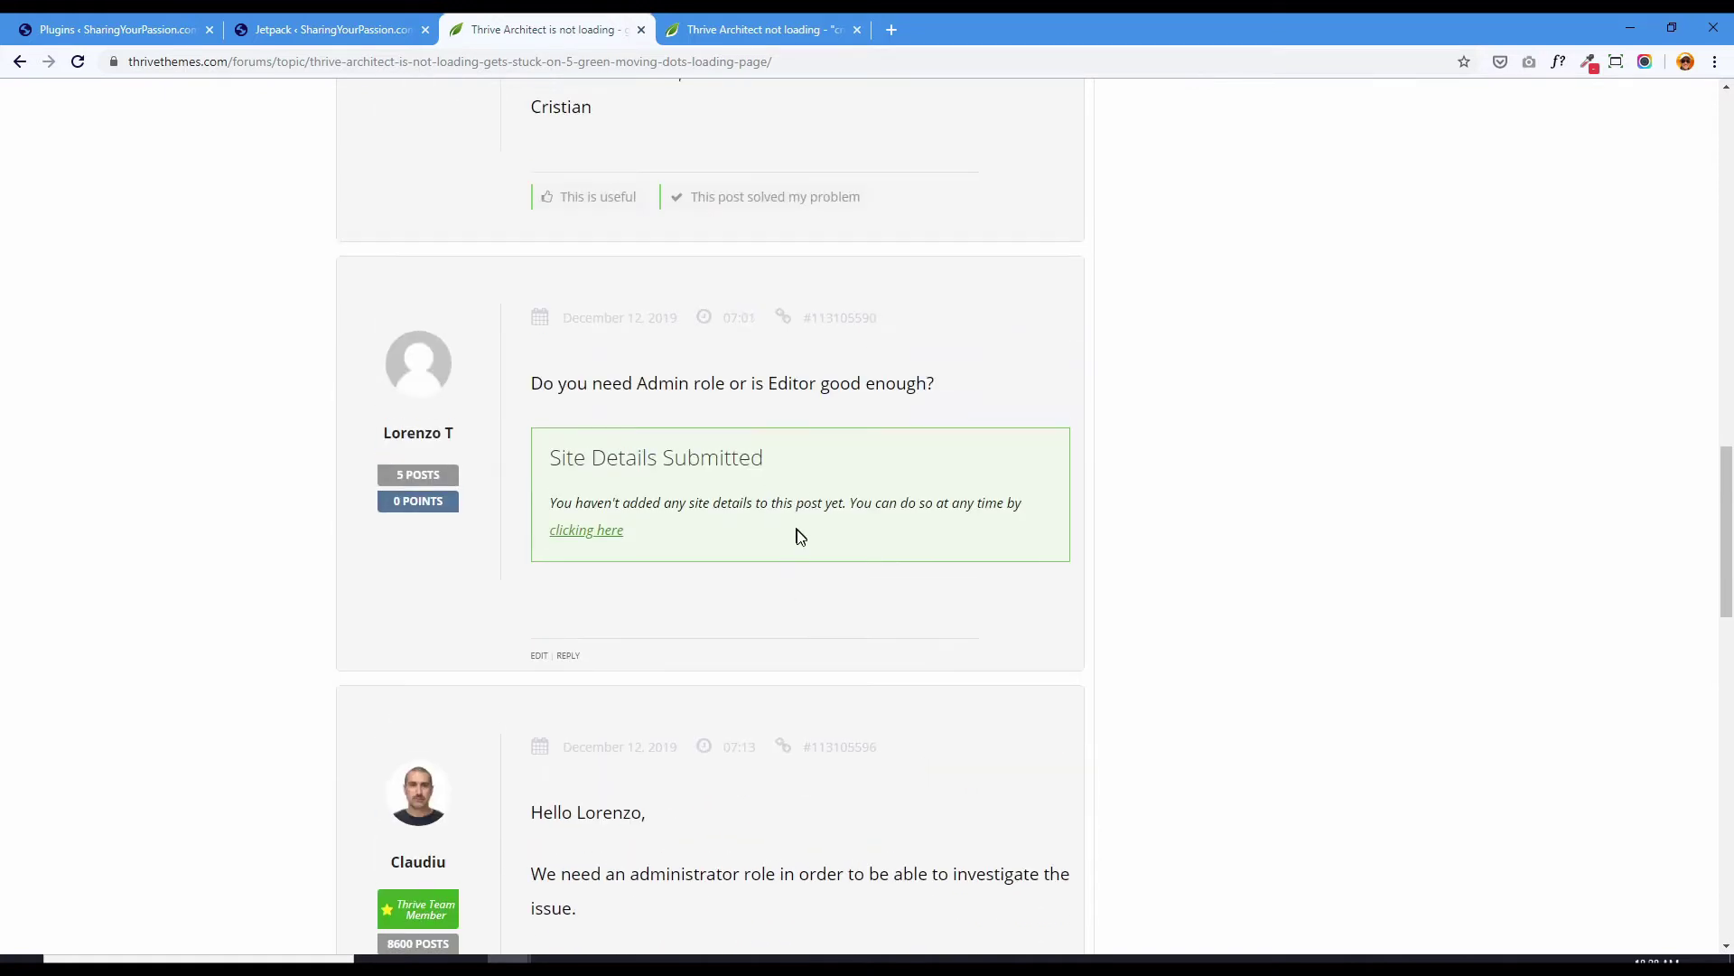
scroll(800, 538, "up", 2)
scroll(813, 542, "down", 6)
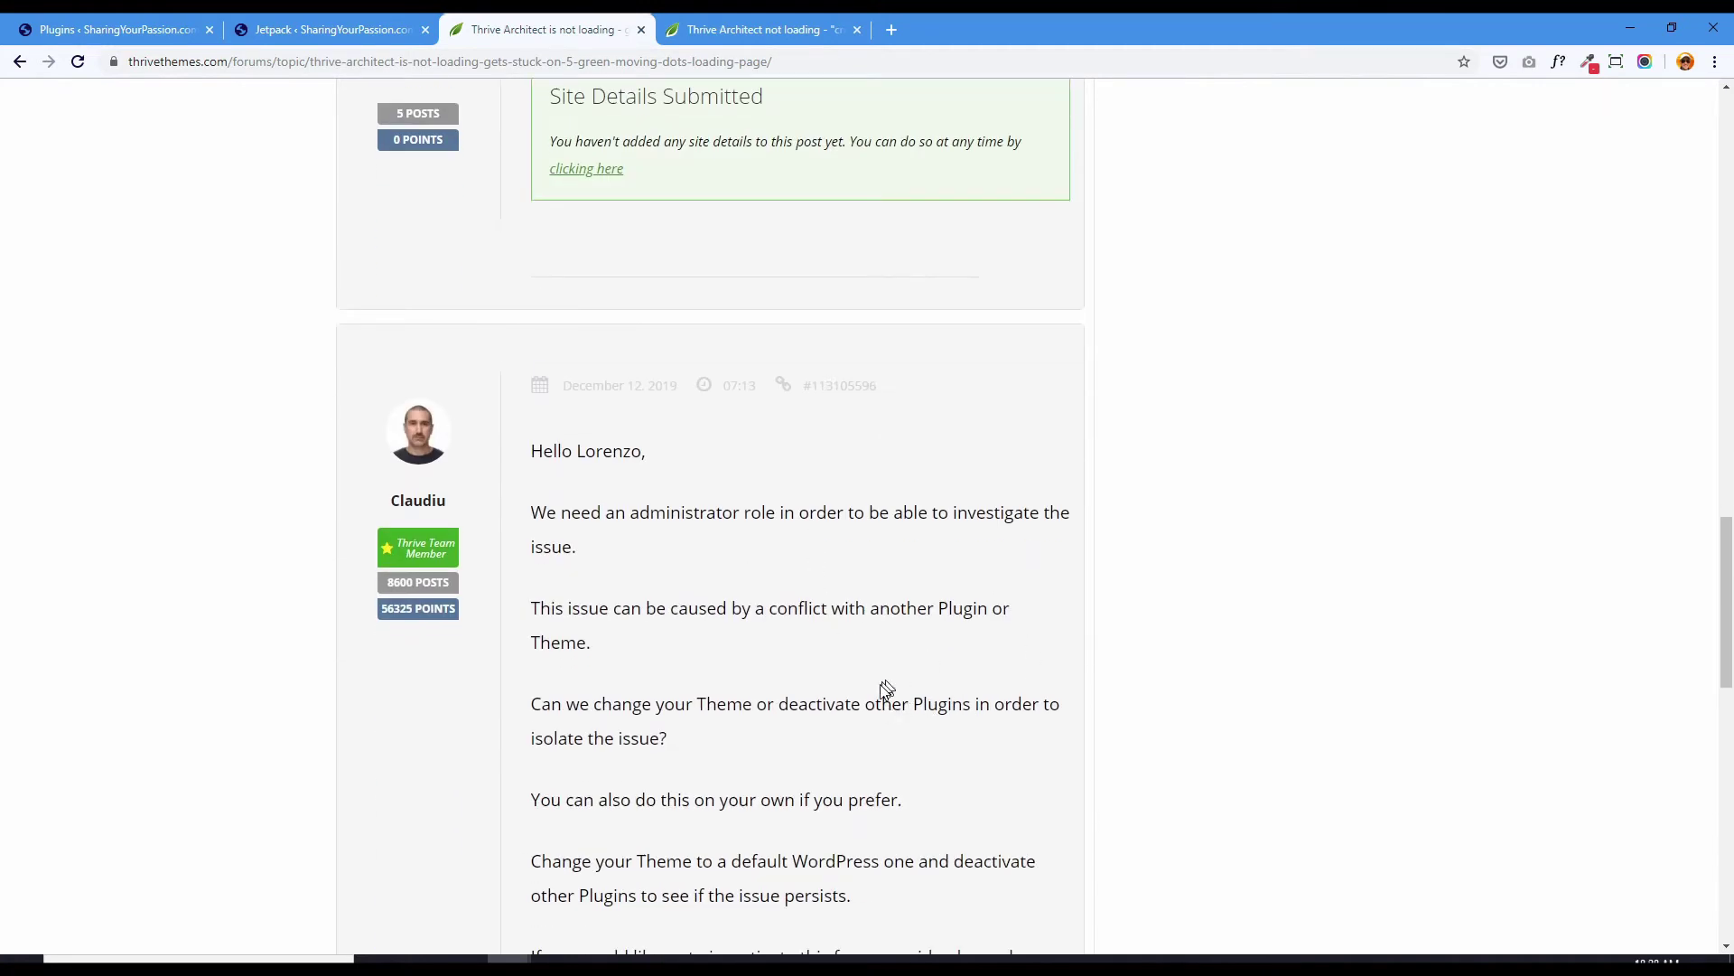
scroll(758, 699, "down", 2)
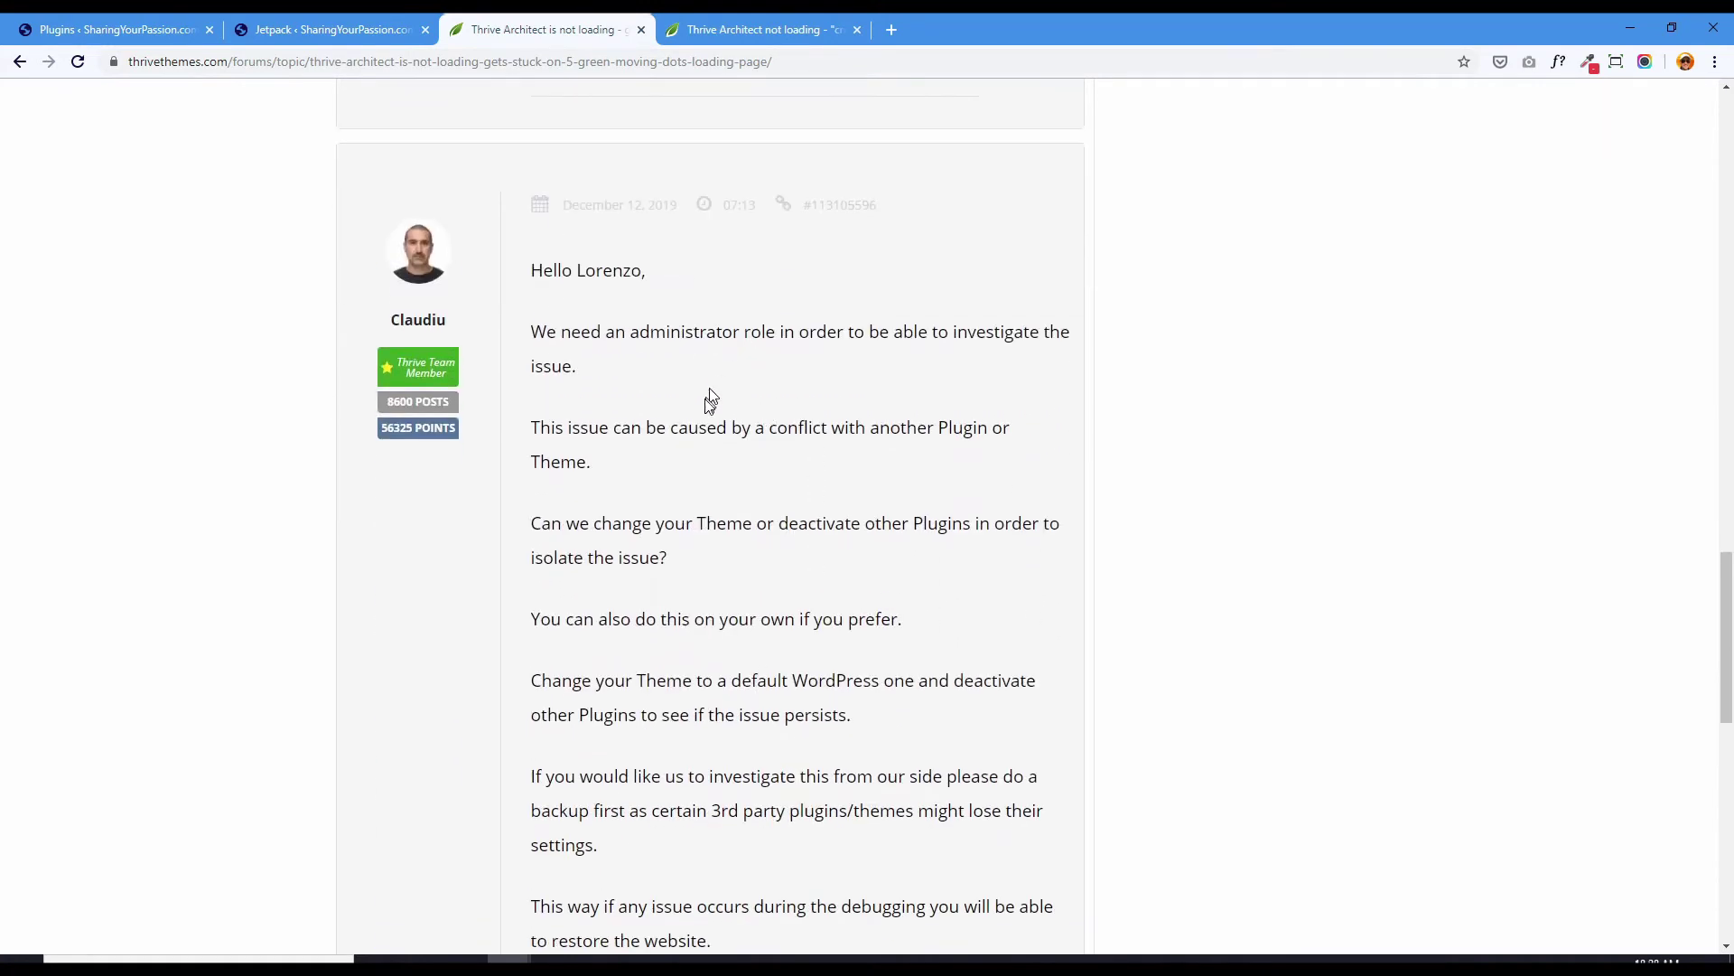
left_click_drag(650, 331, 716, 331)
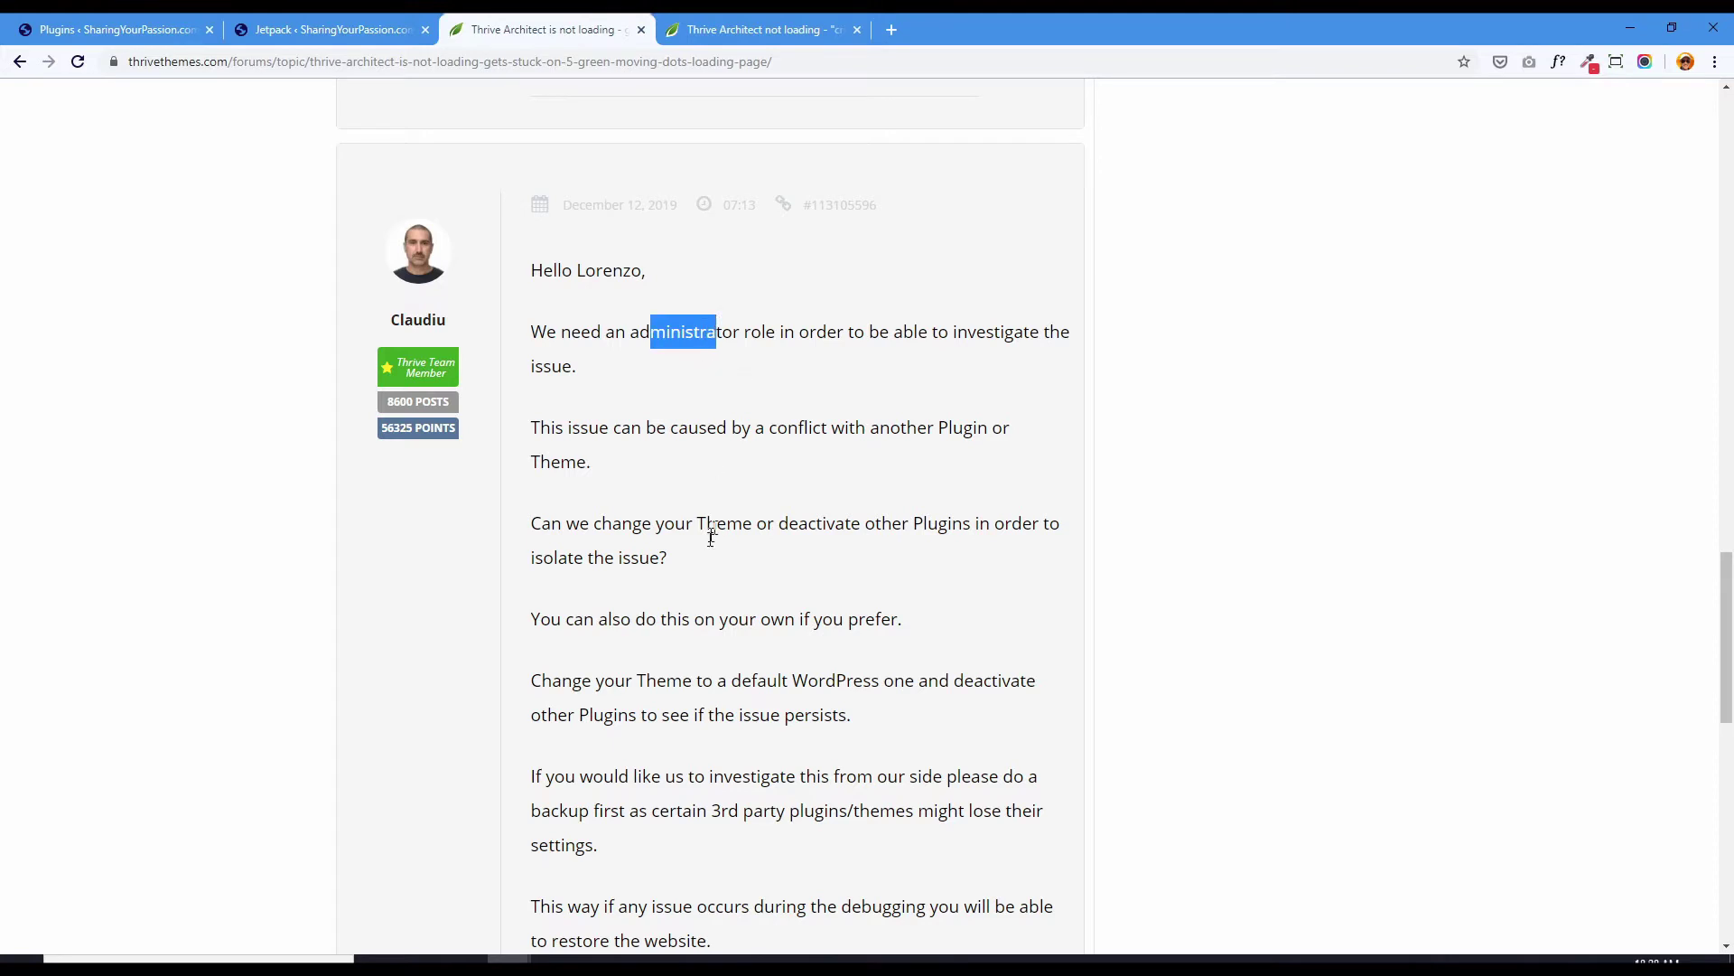
scroll(709, 560, "down", 2)
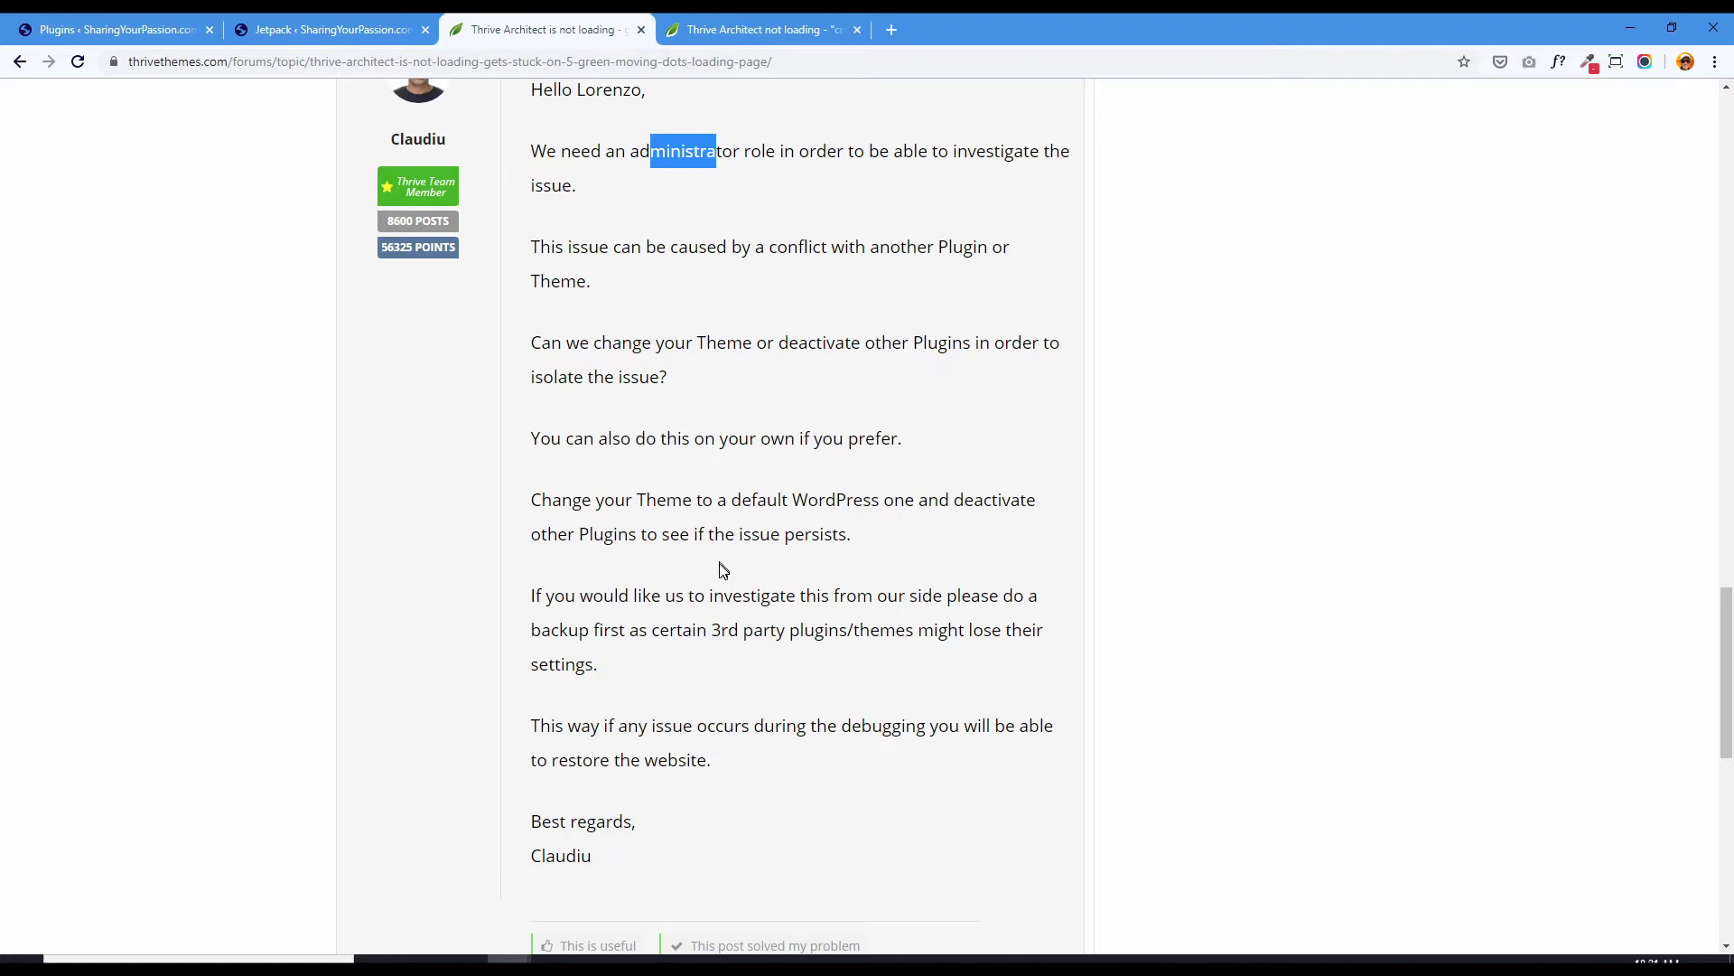
scroll(722, 569, "up", 2)
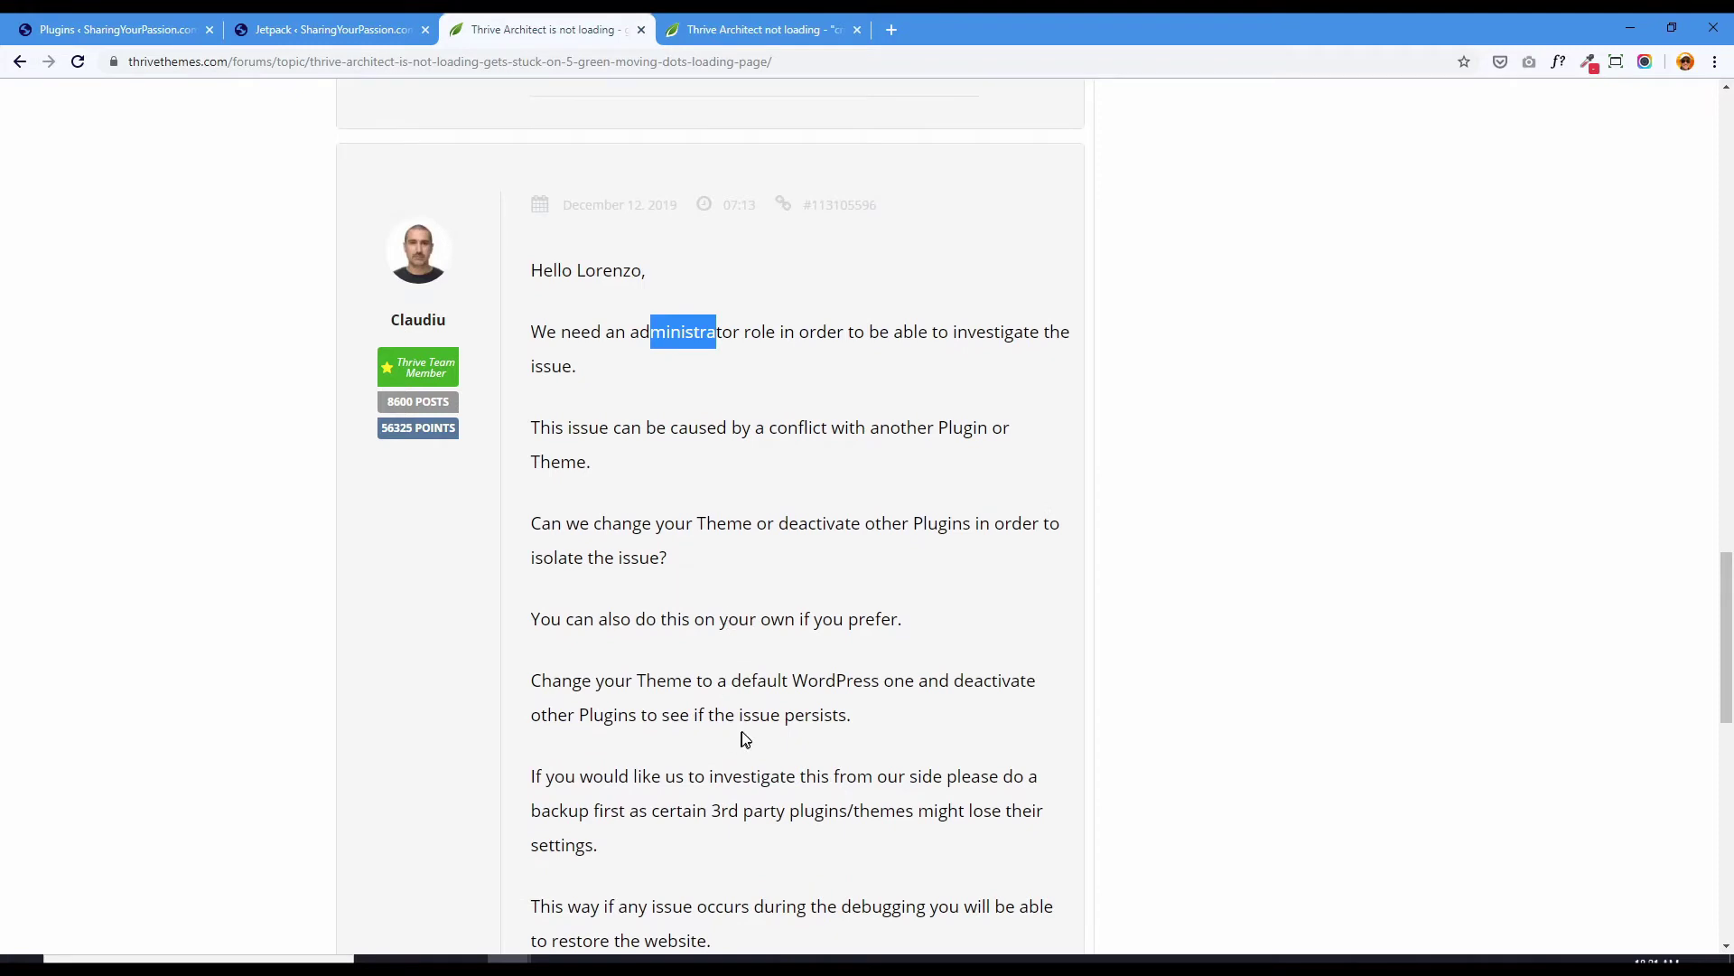
scroll(746, 726, "up", 2)
scroll(750, 736, "down", 6)
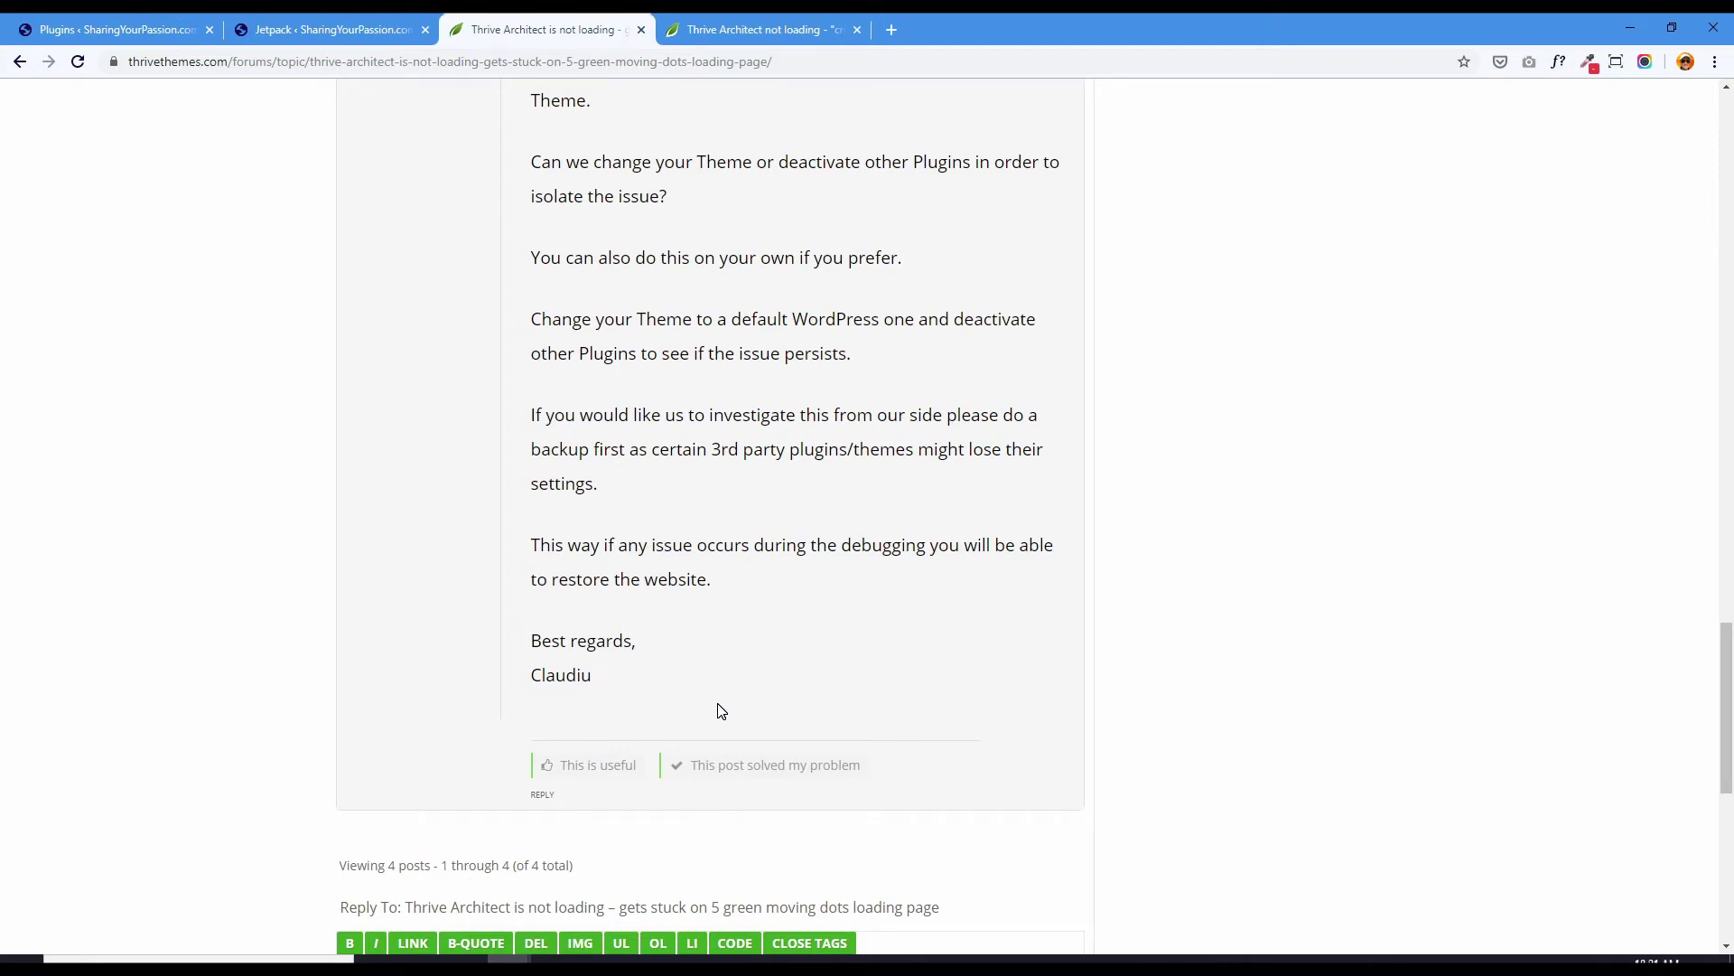
scroll(768, 682, "down", 4)
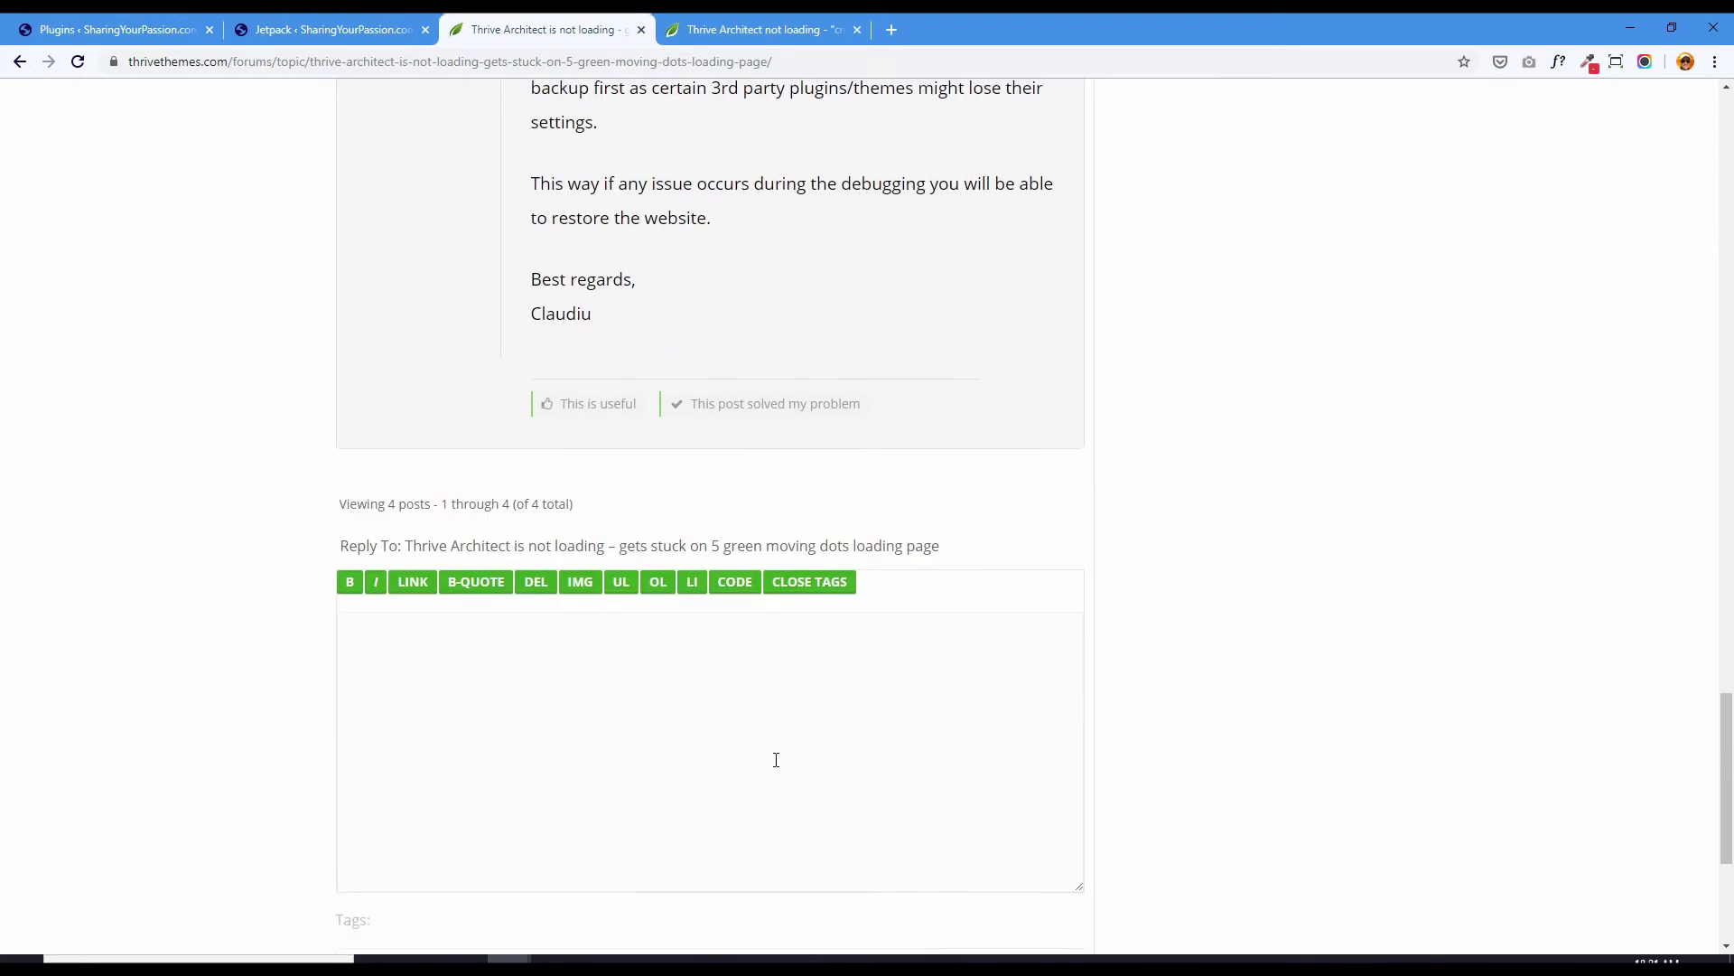
scroll(774, 759, "up", 6)
scroll(778, 760, "up", 4)
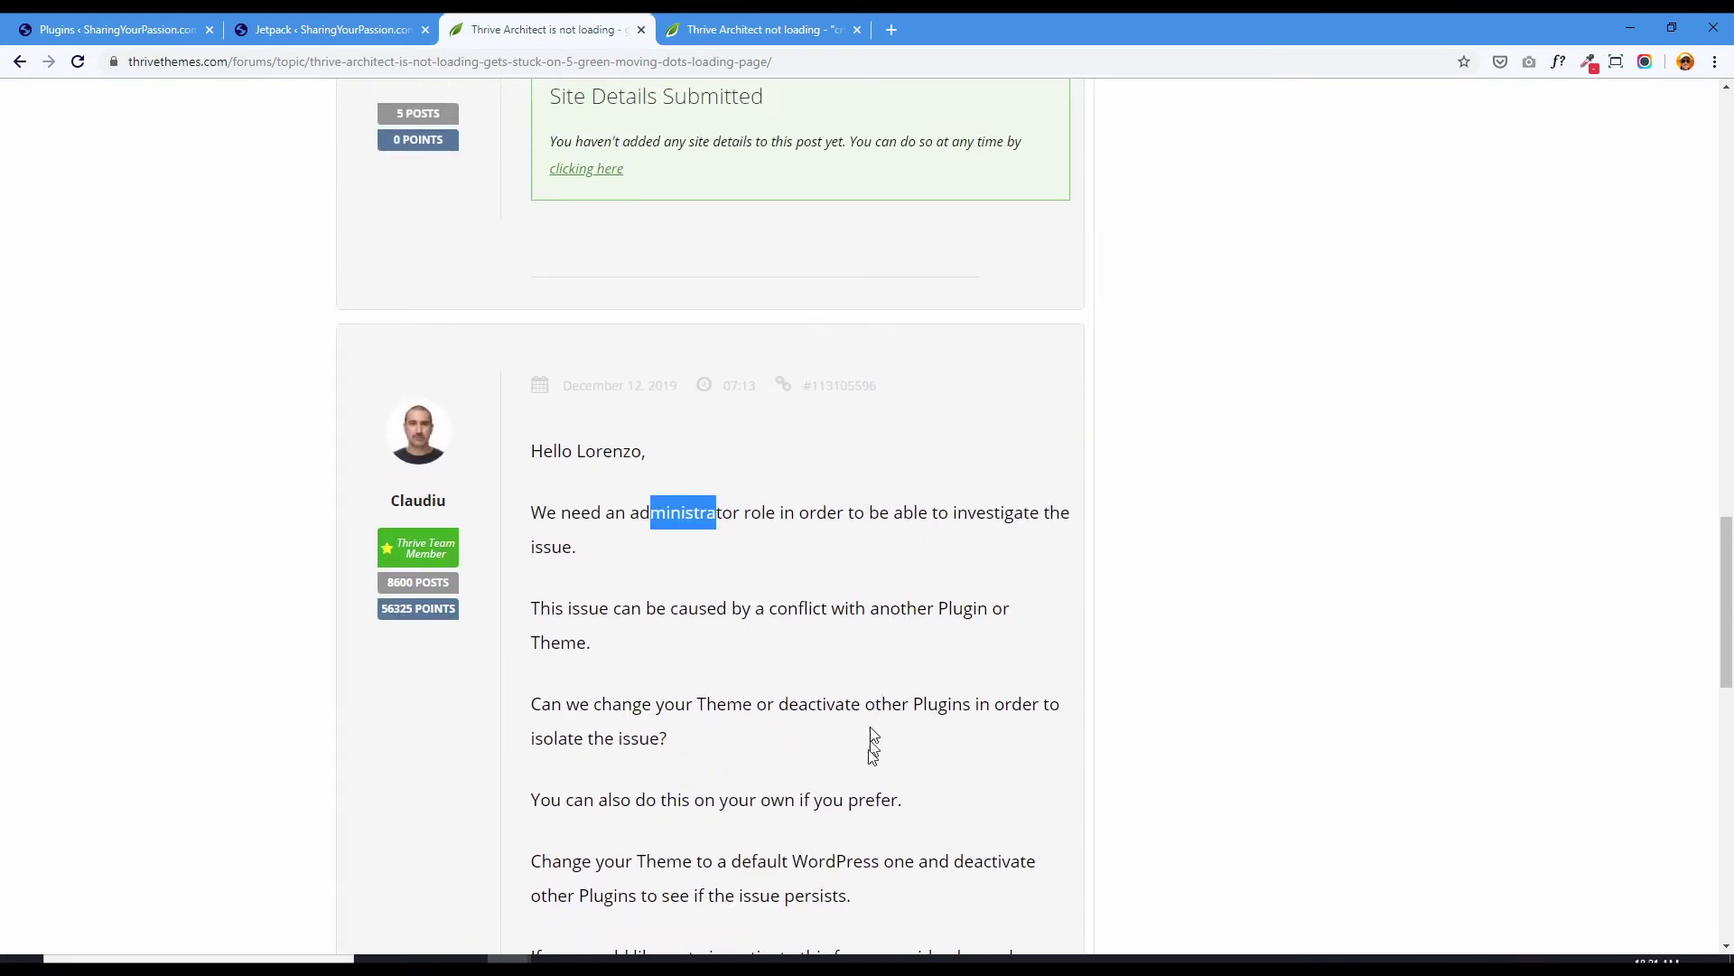
left_click(761, 29)
scroll(856, 211, "down", 2)
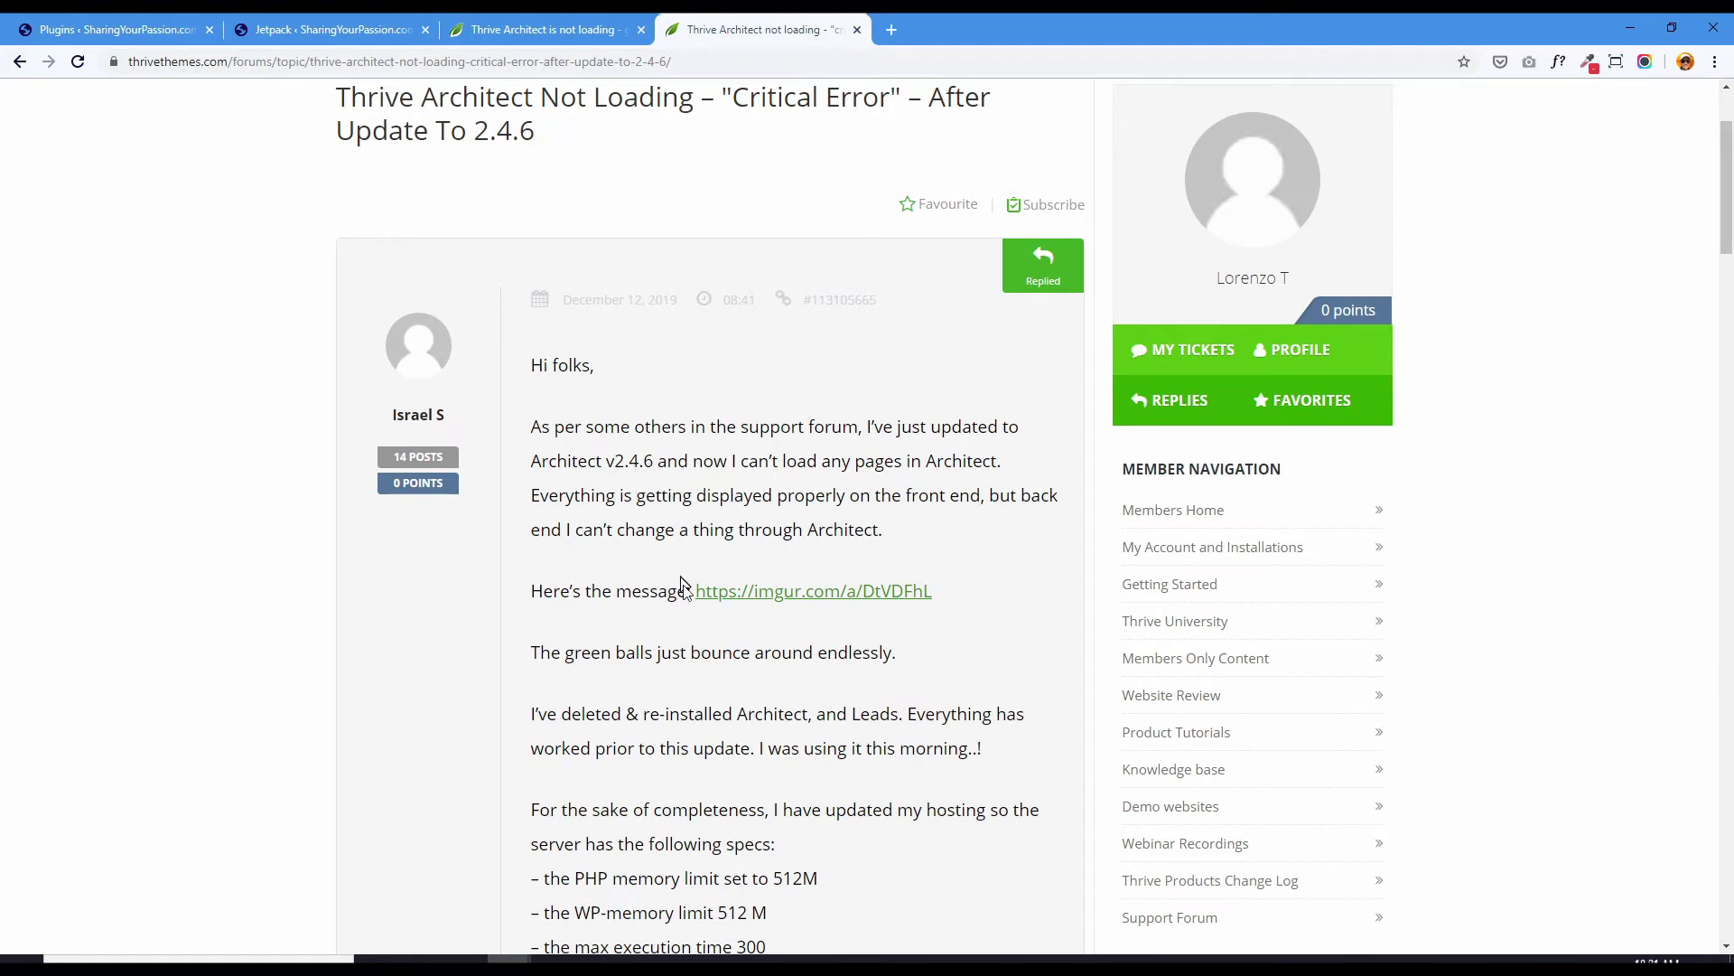
scroll(695, 596, "down", 2)
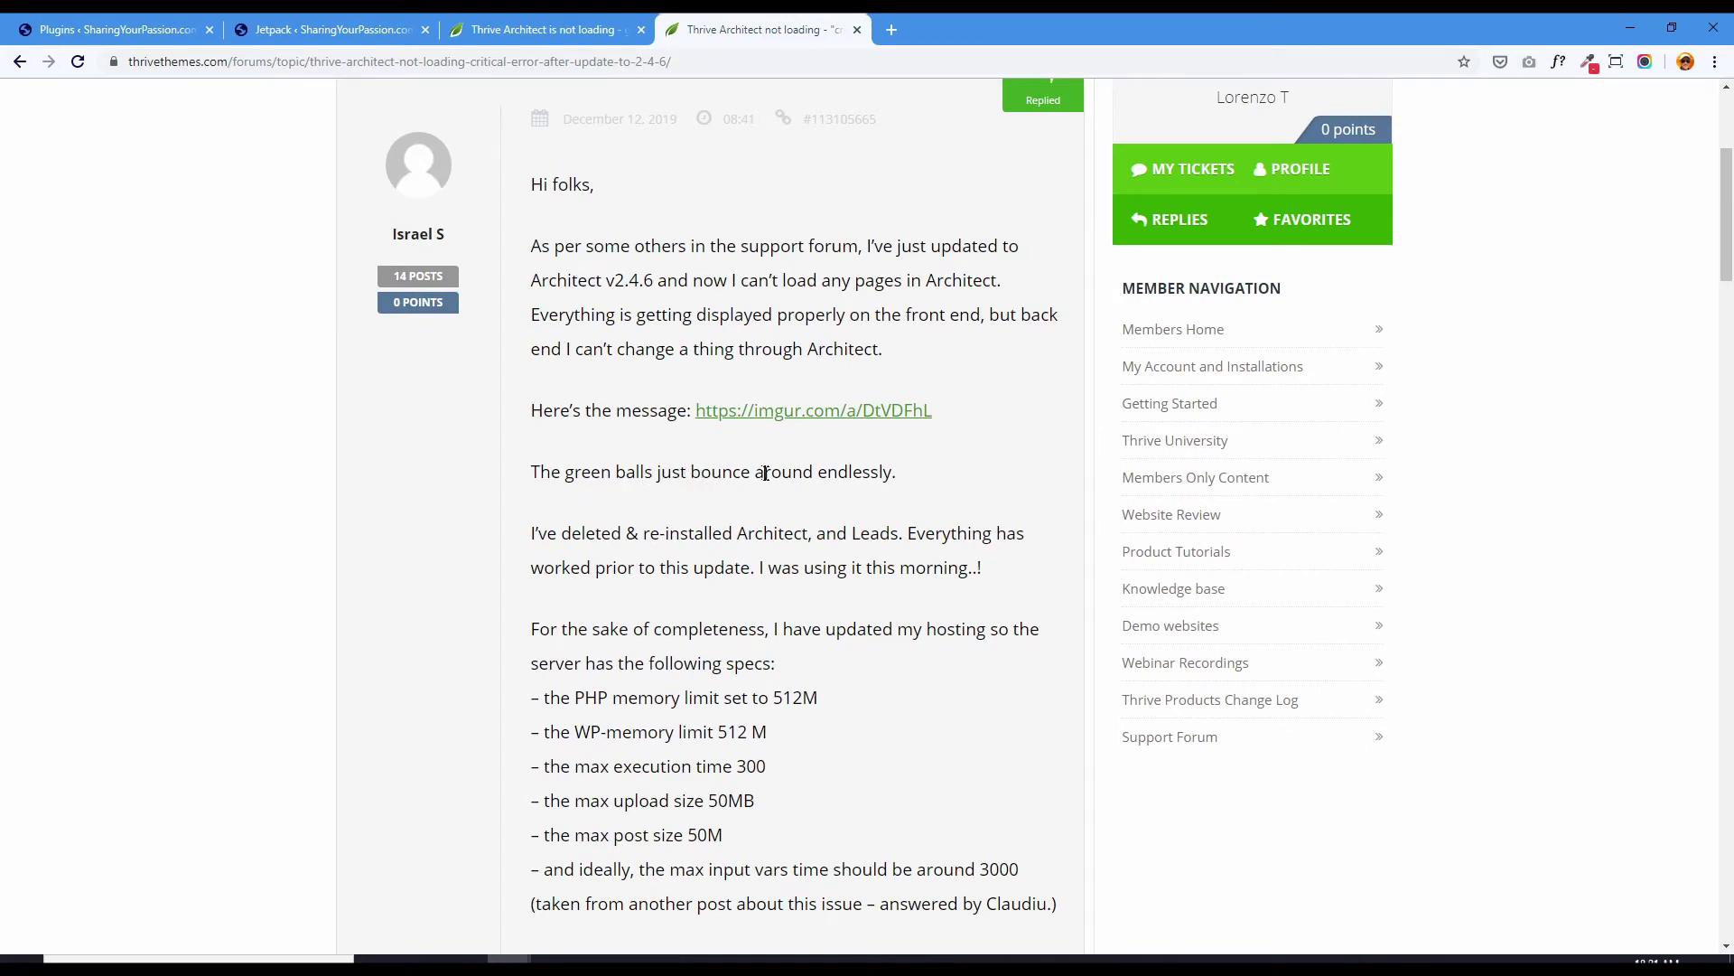
scroll(640, 579, "down", 4)
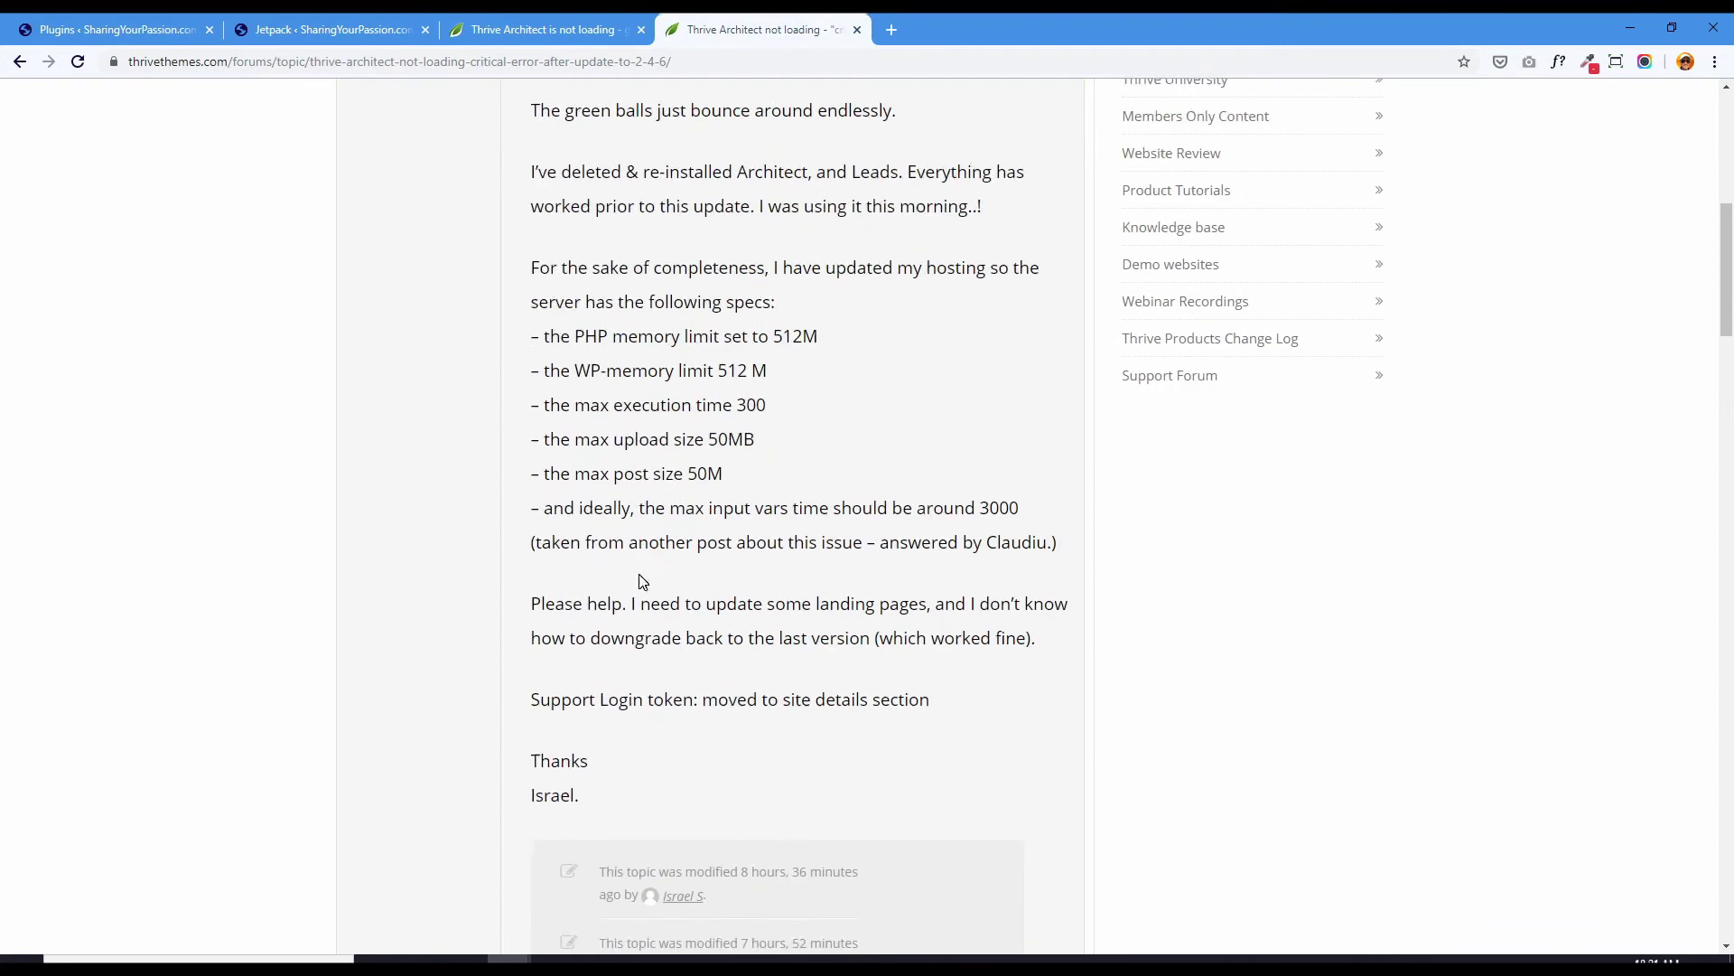
scroll(904, 289, "down", 20)
scroll(980, 302, "up", 8)
scroll(963, 331, "down", 2)
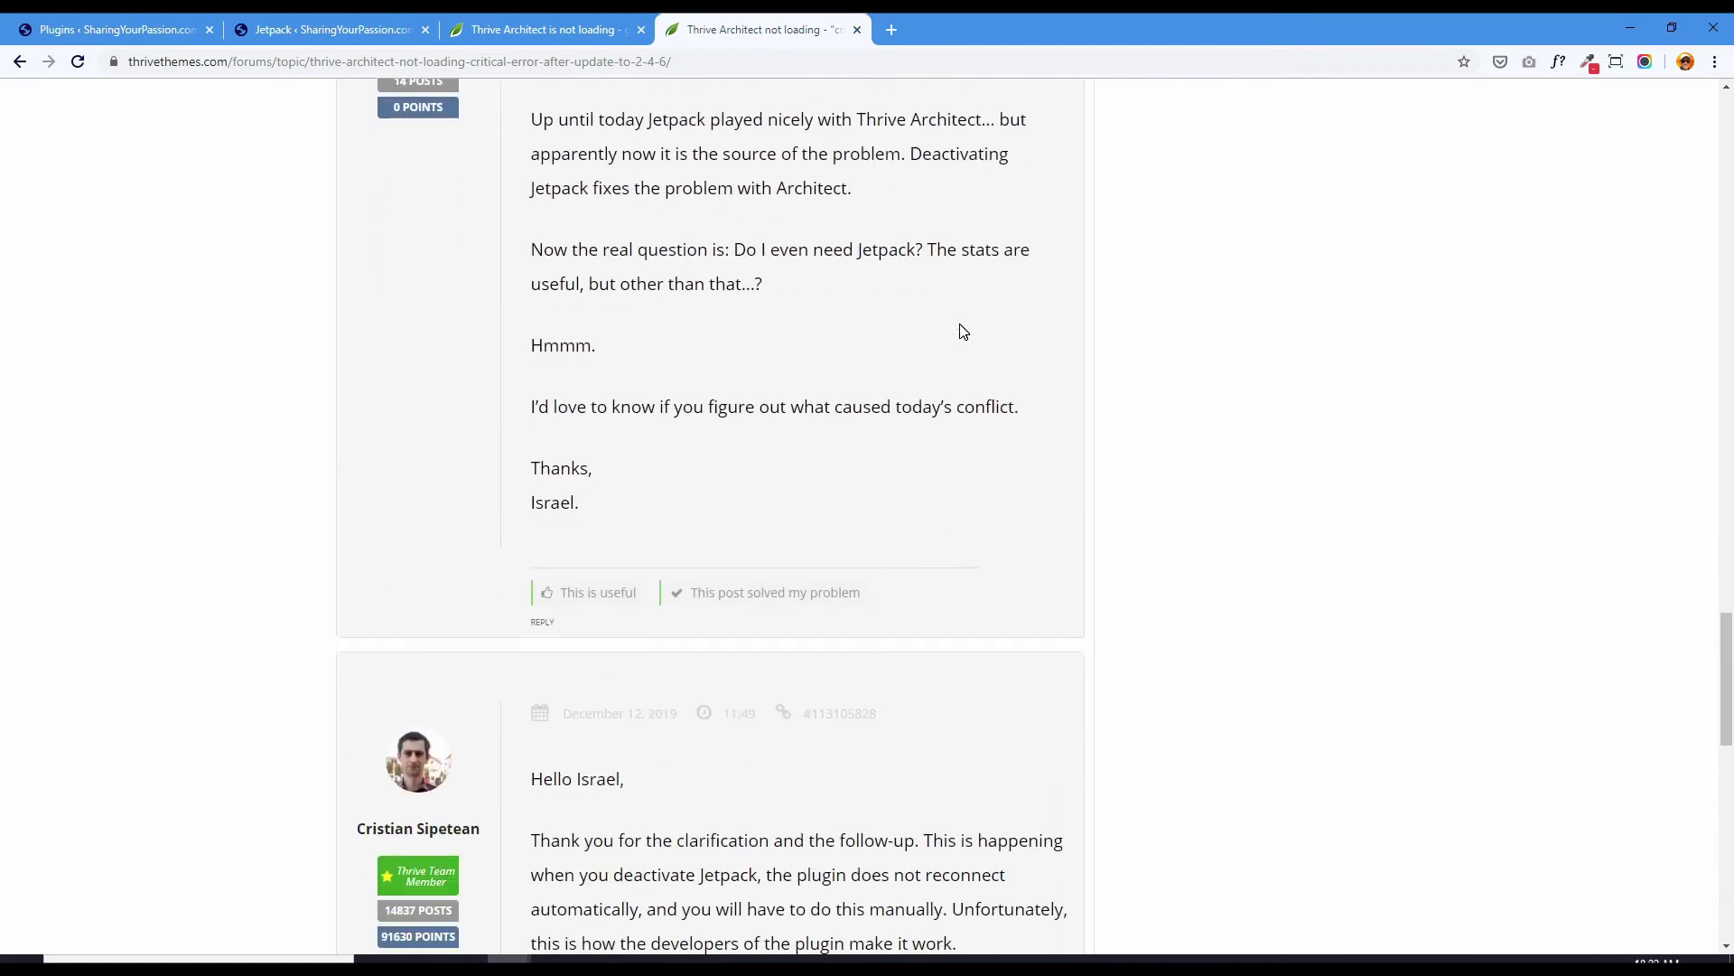
scroll(914, 481, "down", 4)
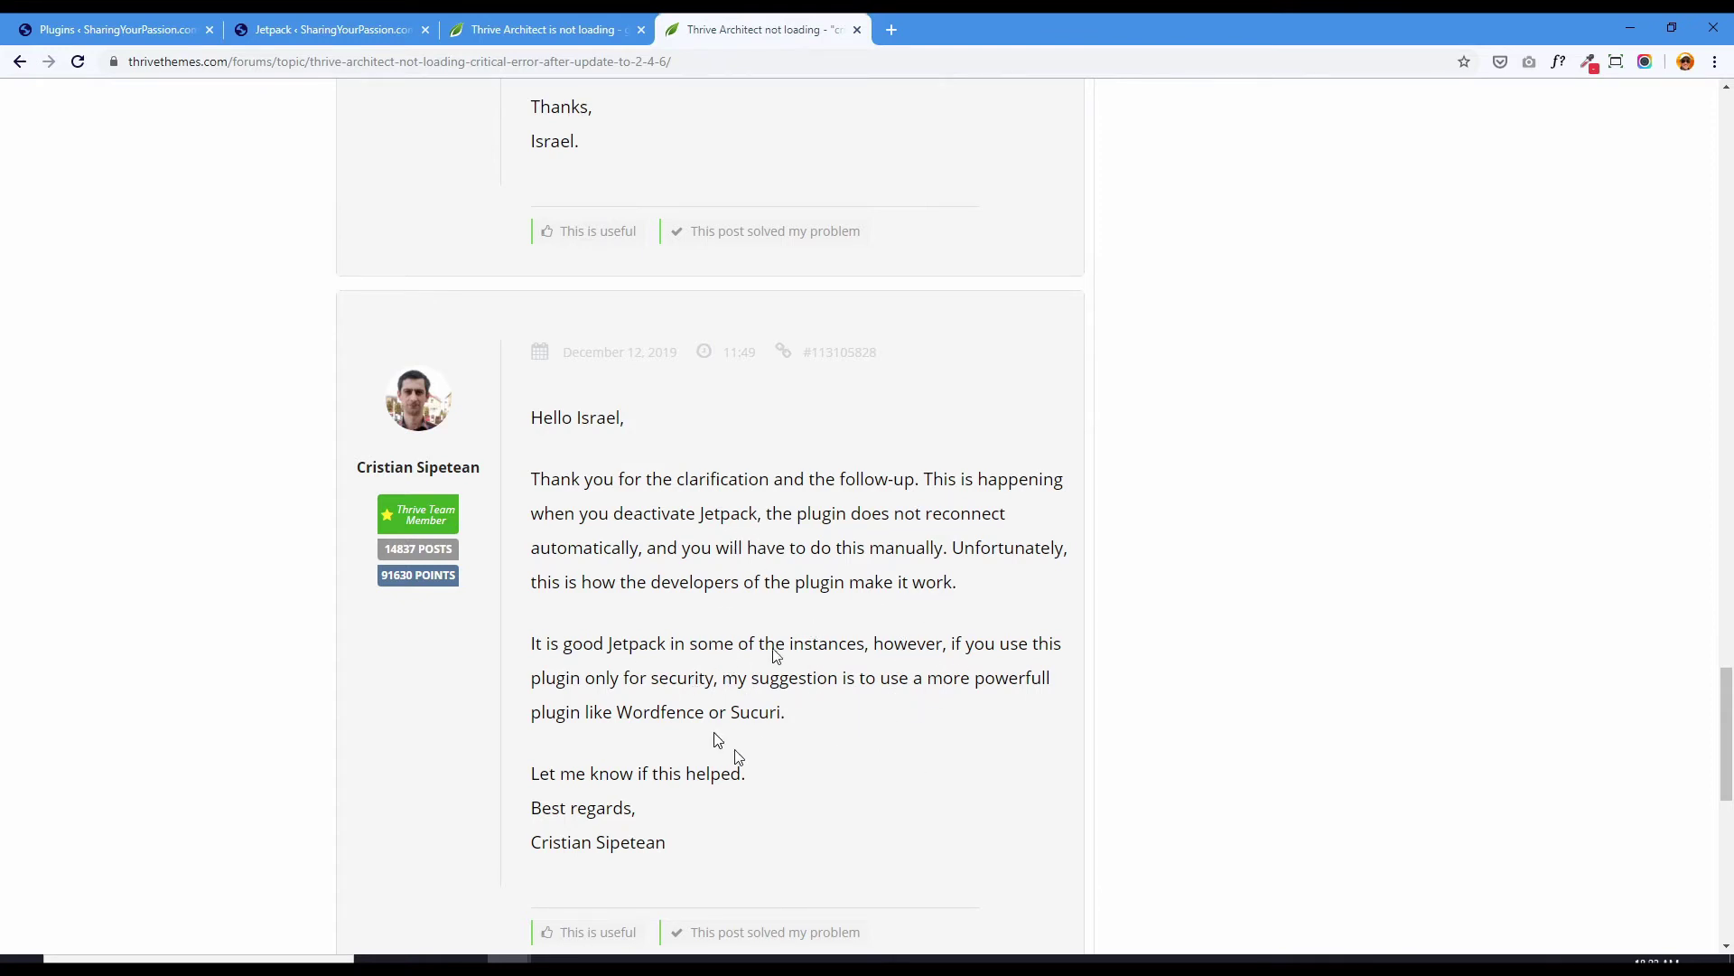
Step: Switch to the Jetpack dashboard and look over its Site Stats and Security sections
left_click(332, 29)
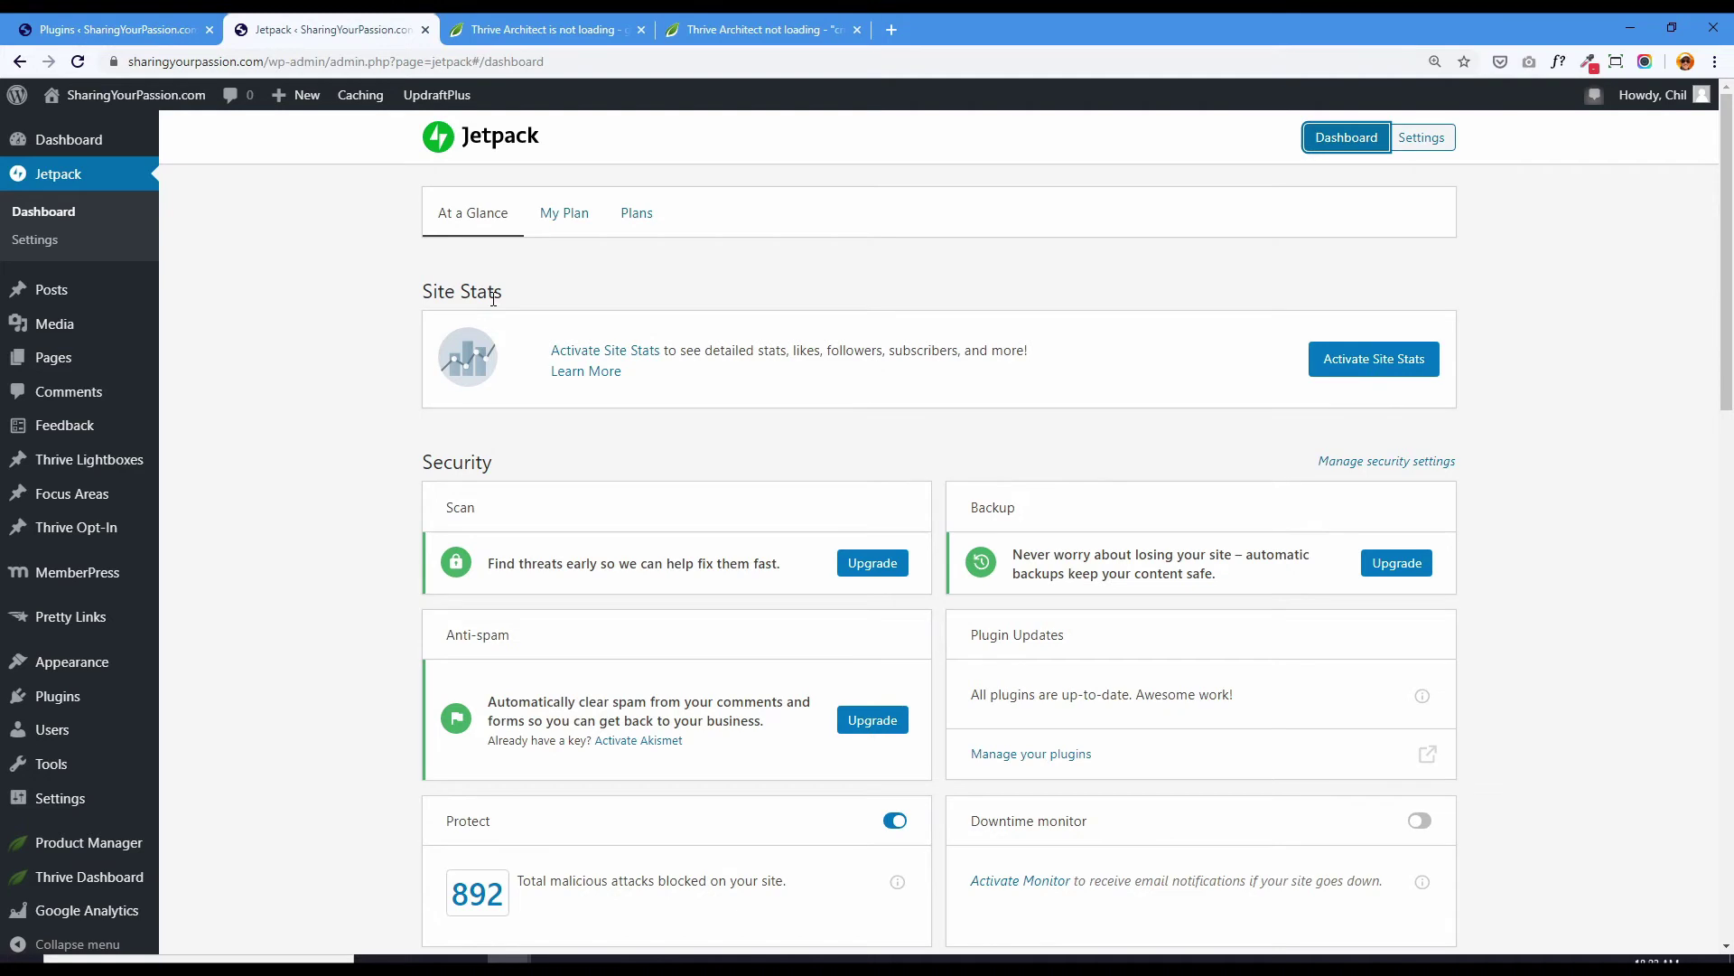
scroll(493, 298, "down", 4)
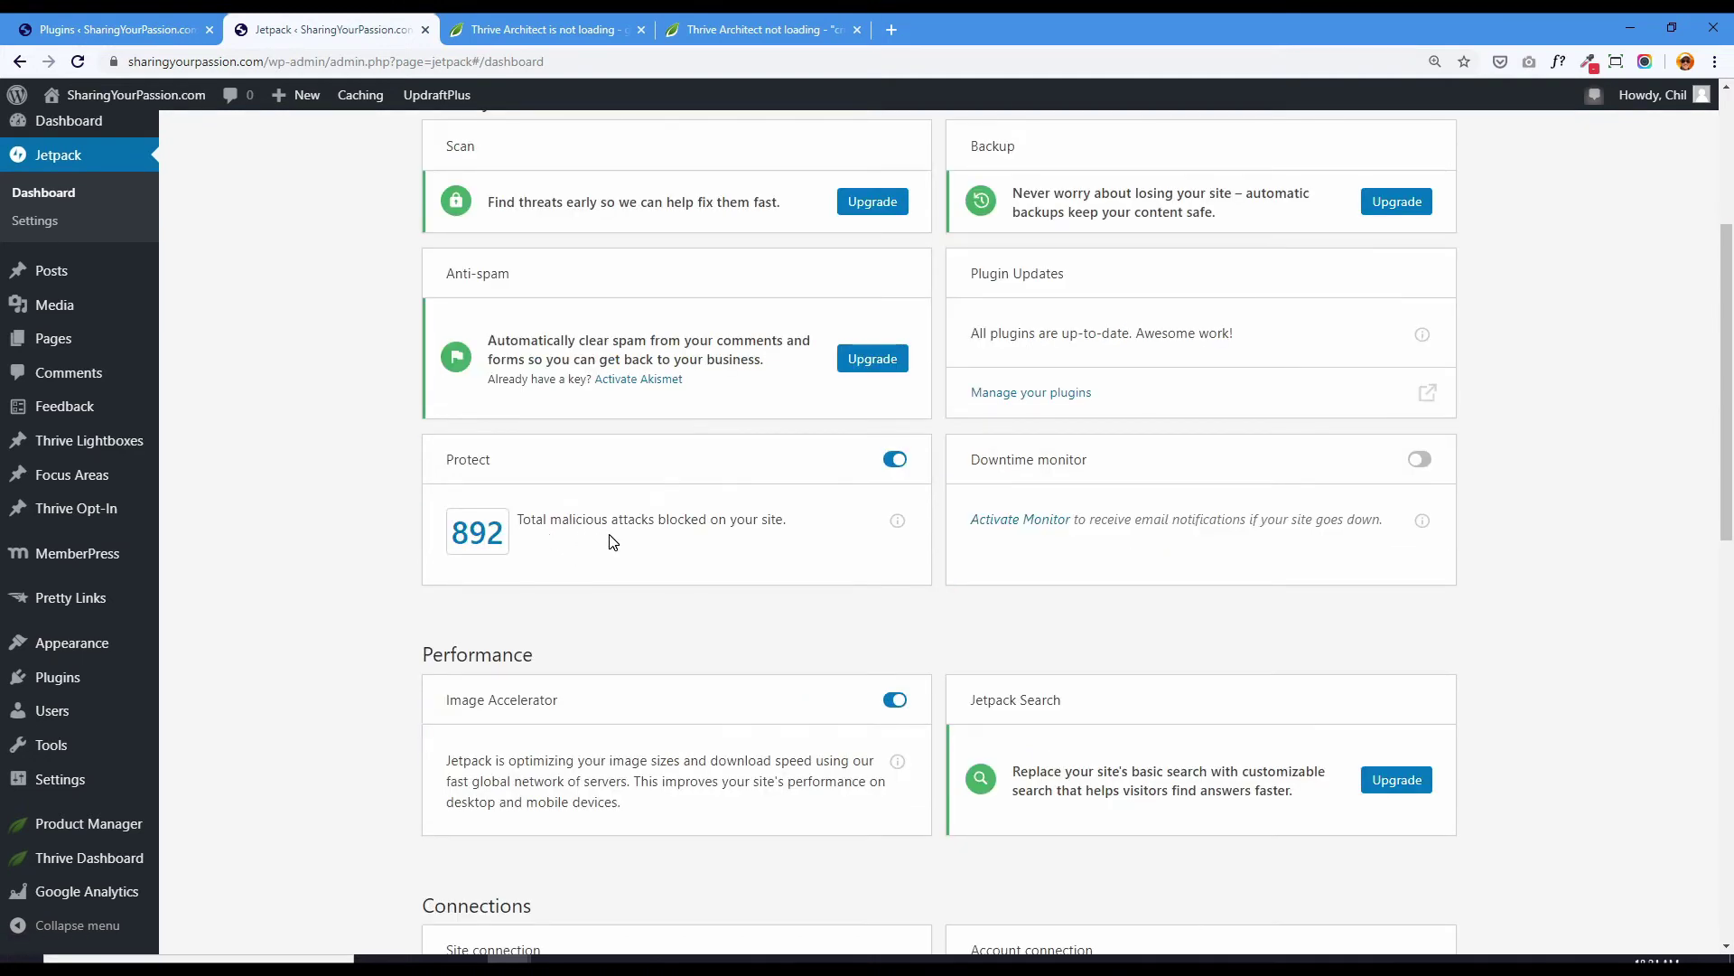
scroll(477, 462, "up", 4)
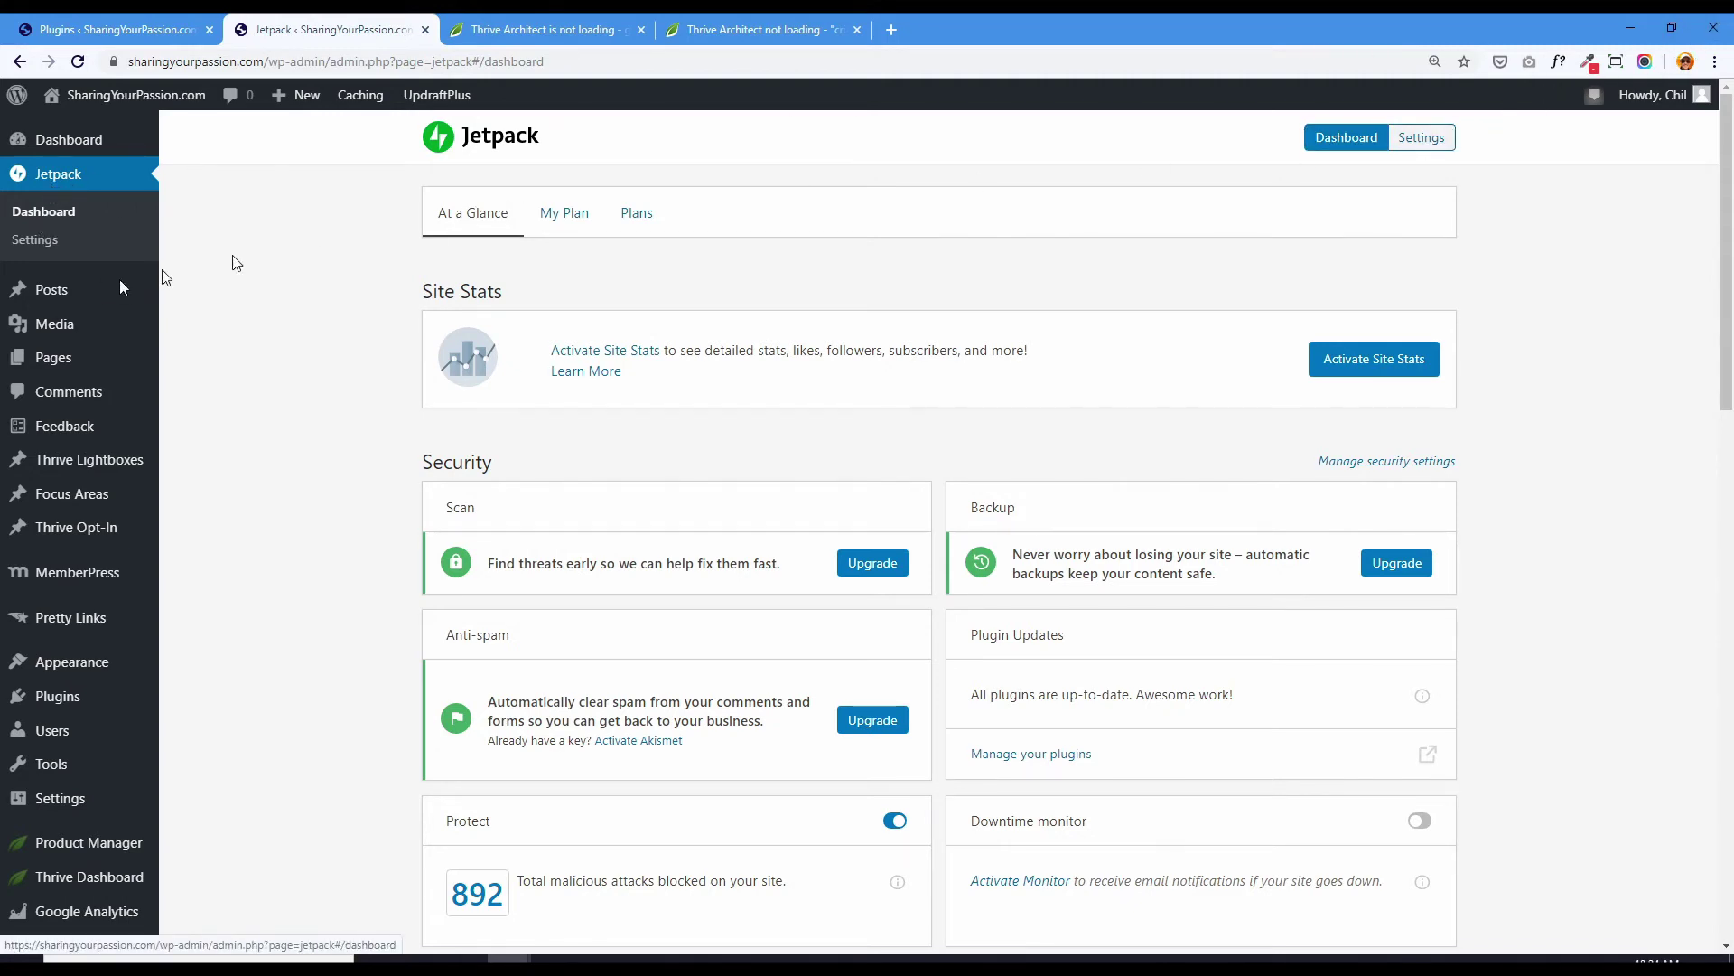
left_click(36, 242)
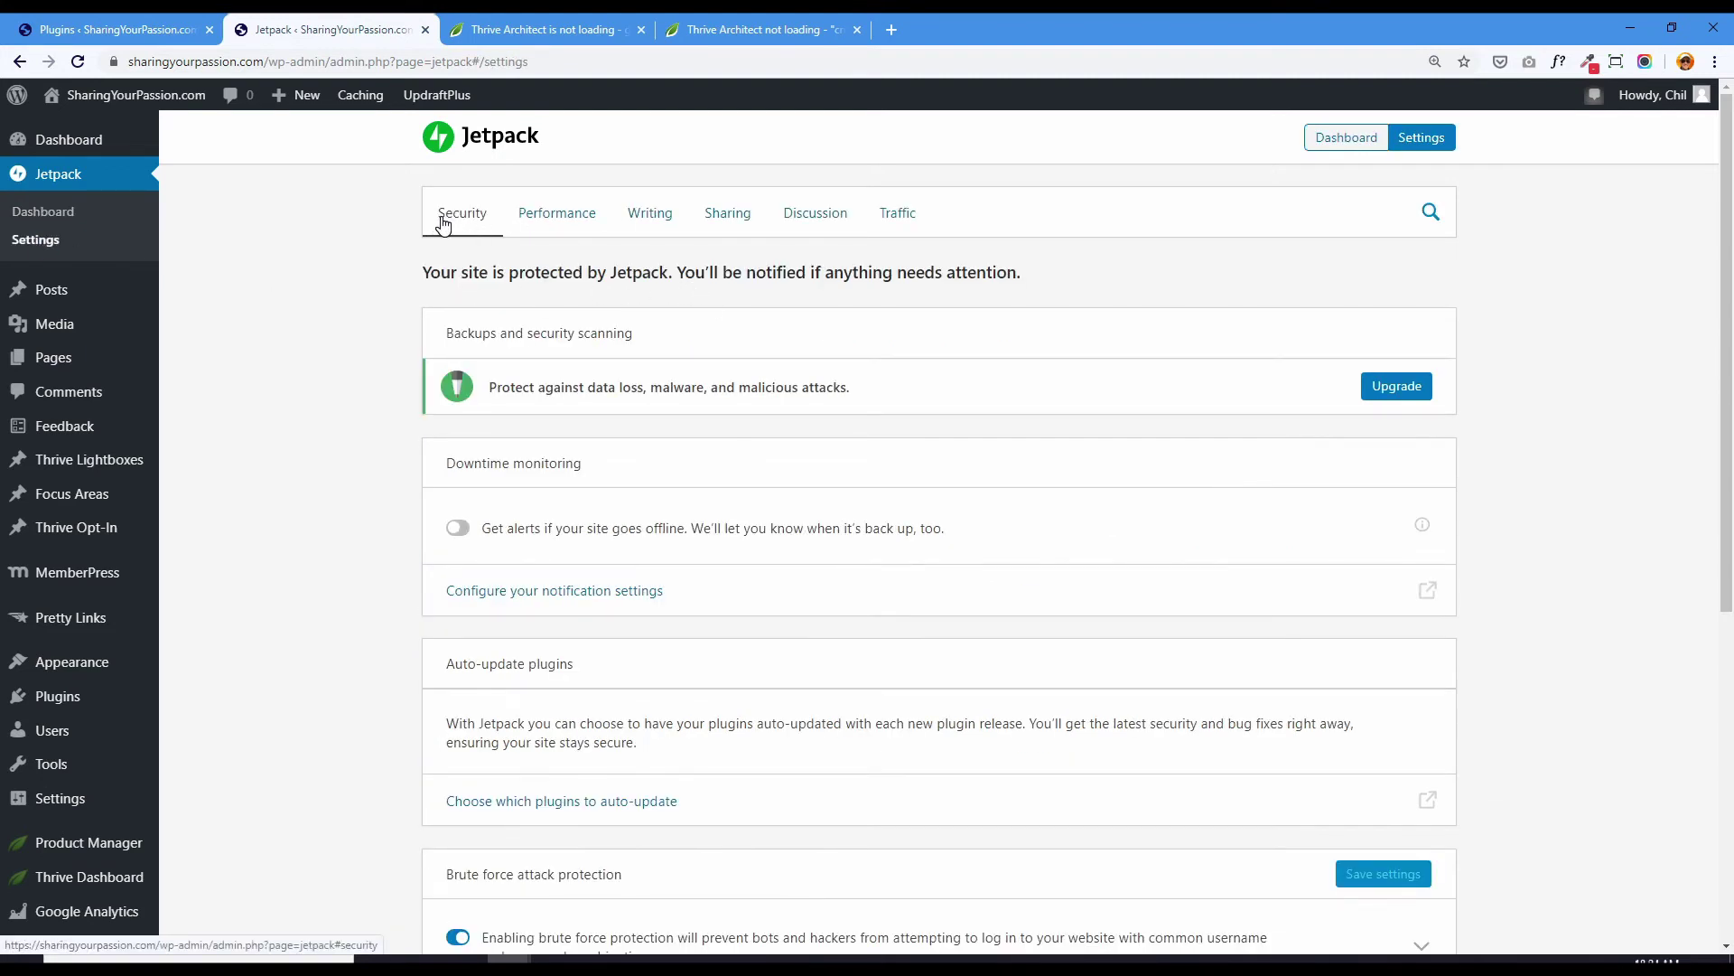
Step: Turn off 'Add sharing buttons to your posts and pages' under Jetpack Sharing and reload to confirm
left_click(718, 217)
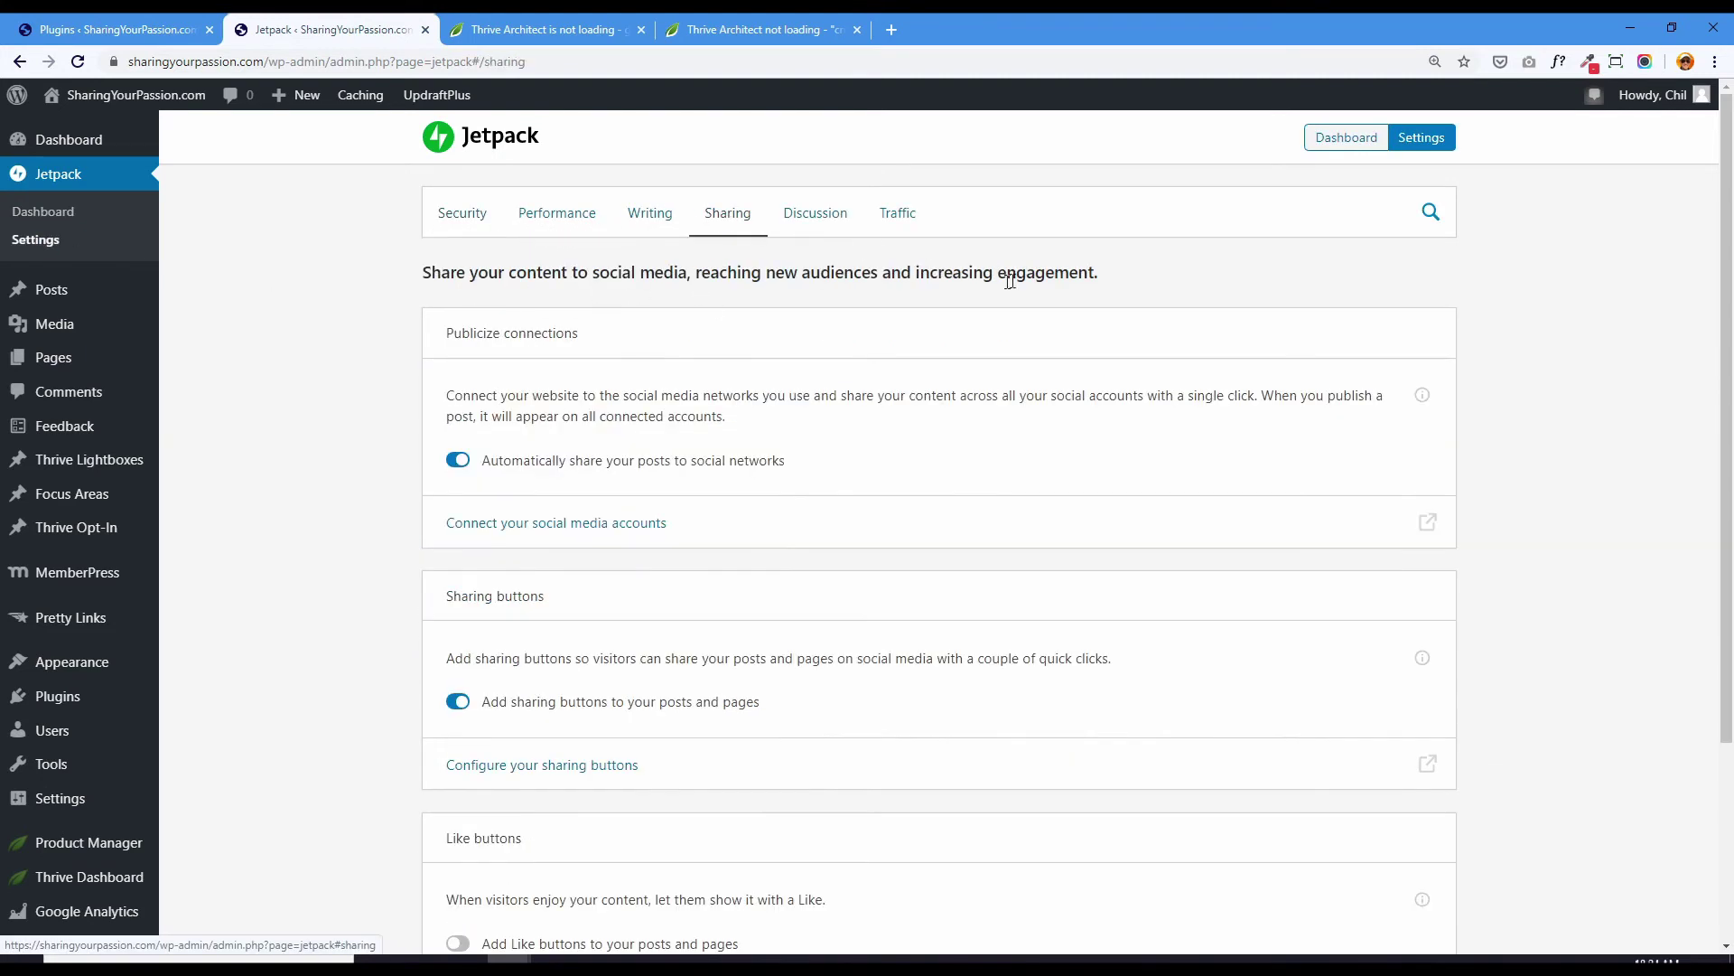
scroll(349, 608, "down", 3)
scroll(348, 608, "up", 3)
left_click(458, 702)
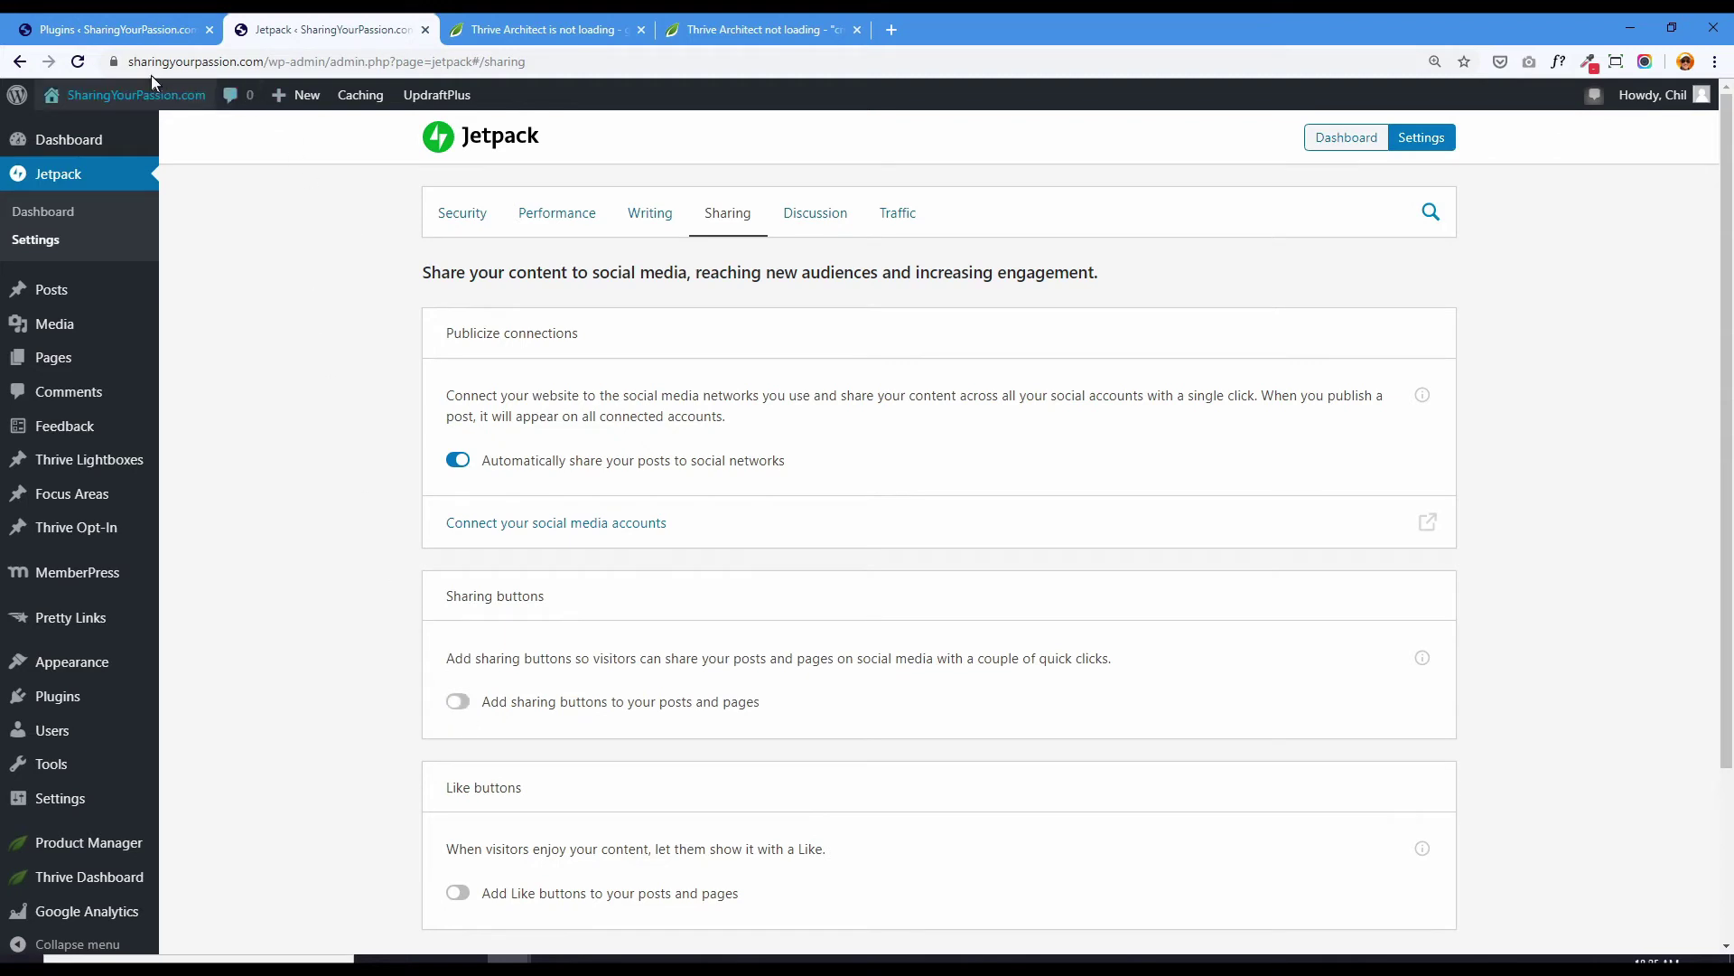
left_click(80, 63)
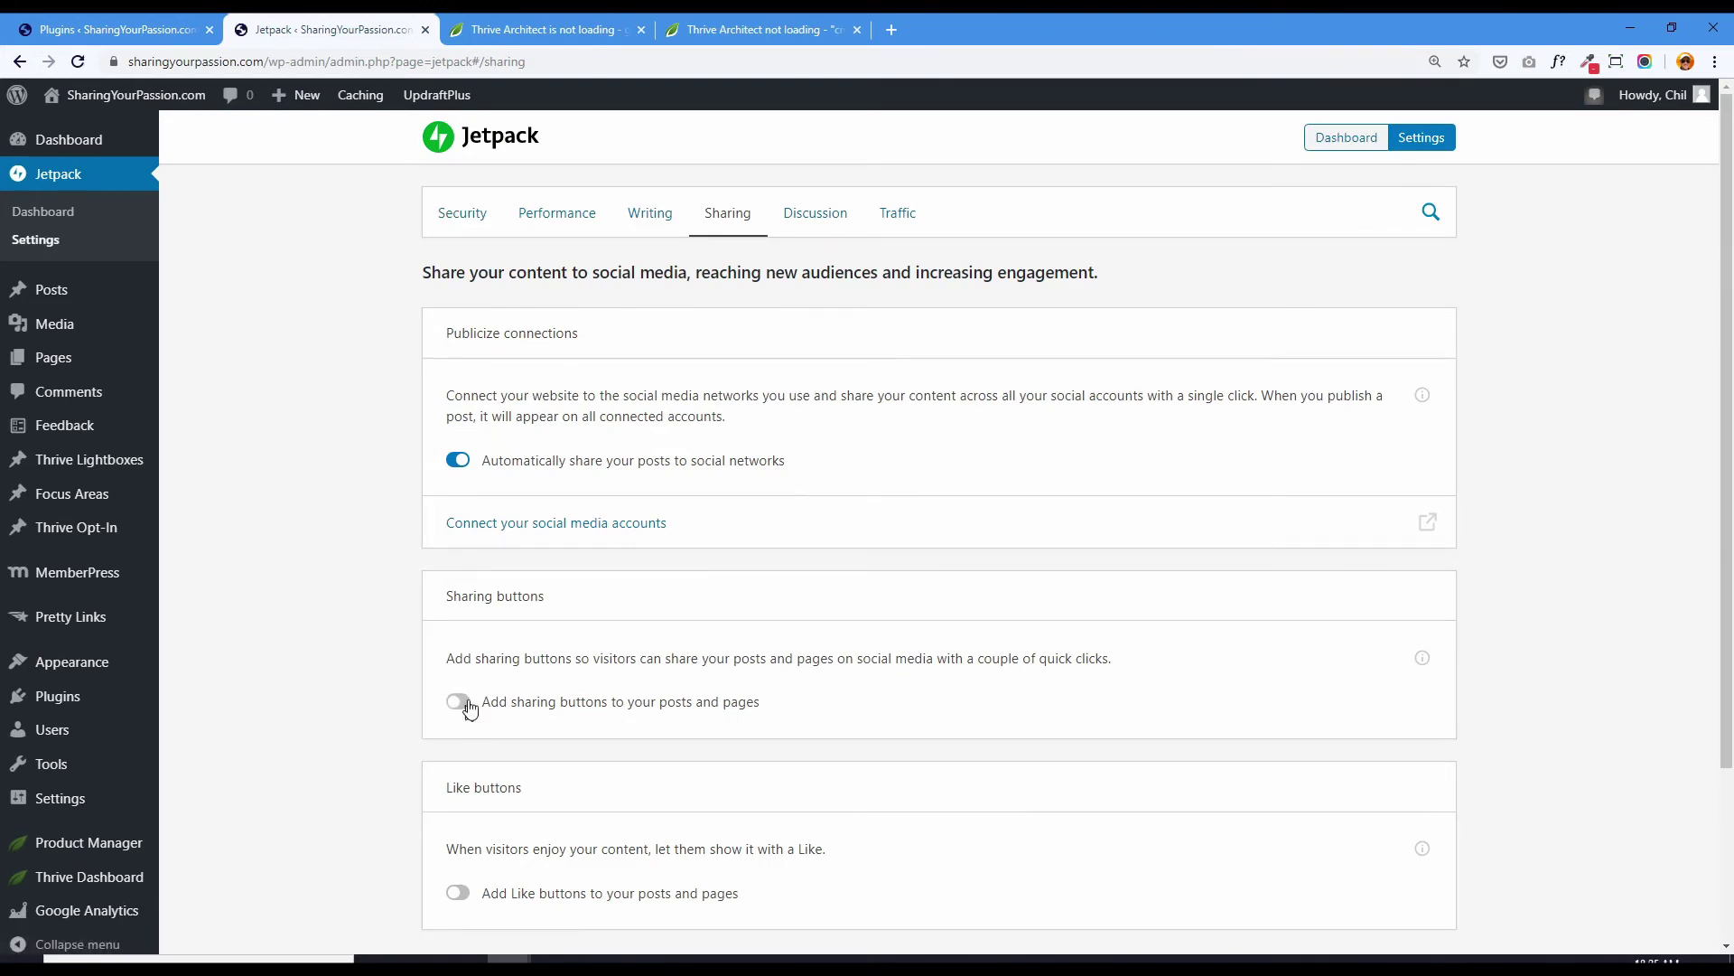
left_click(461, 463)
Step: Reload the Installed Plugins page, then open the Green Screen or Chroma Key Effect post for editing
left_click(103, 33)
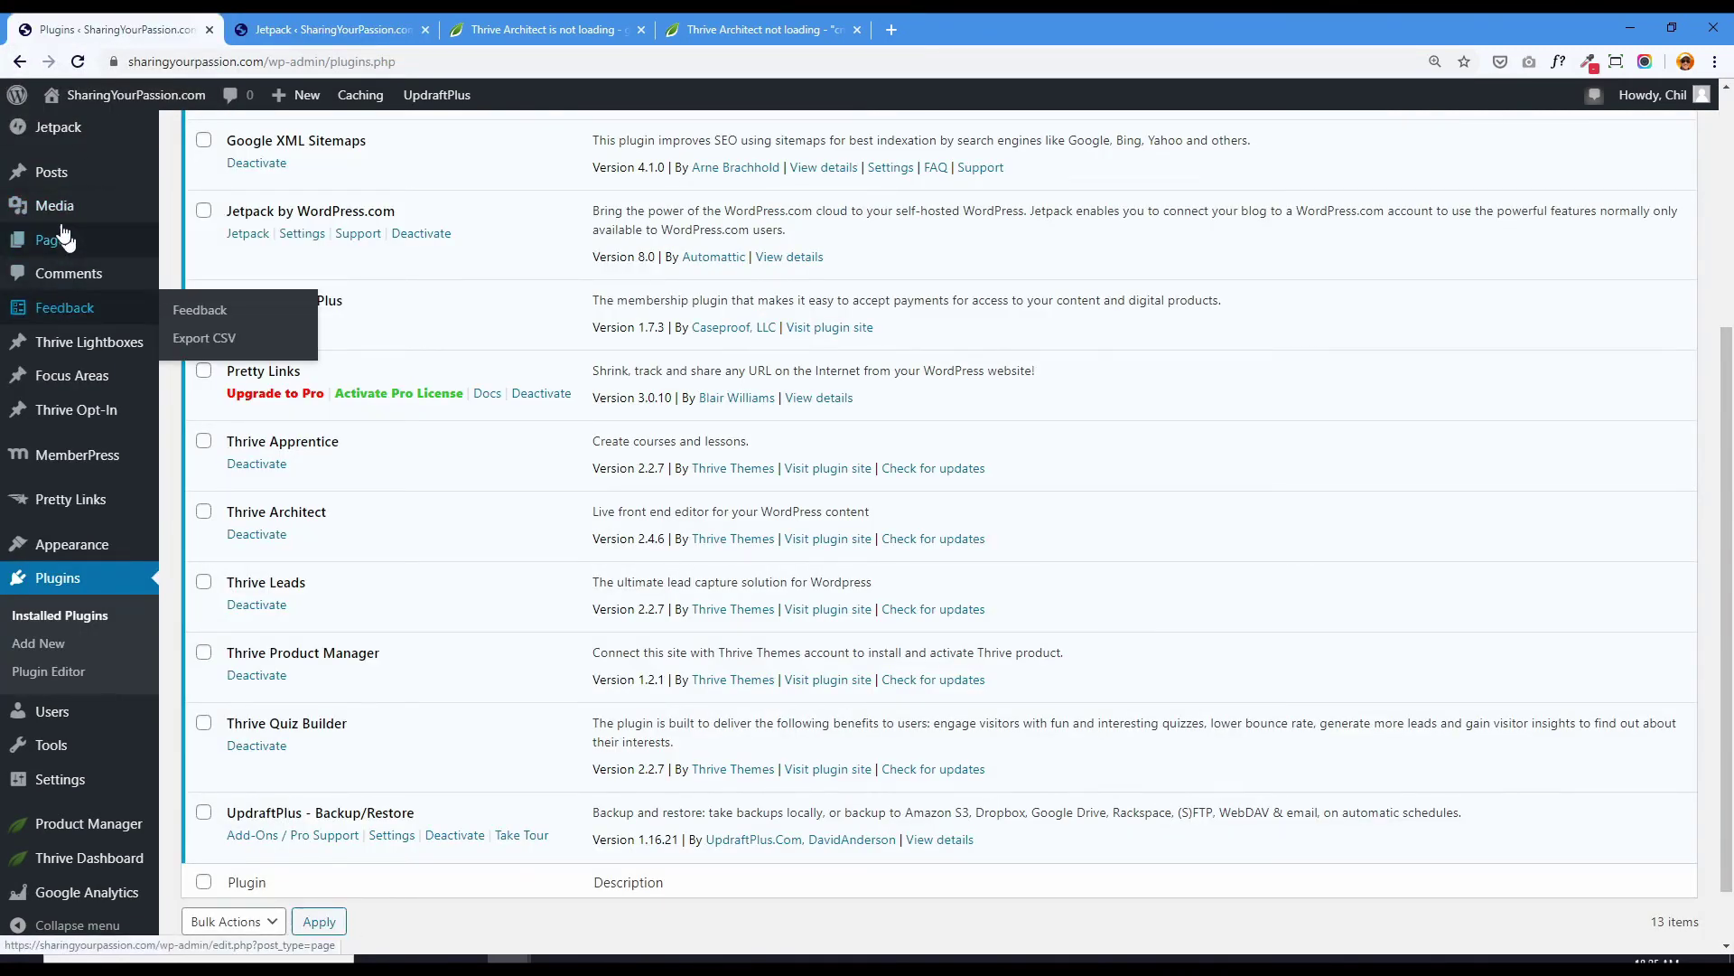
key("F5")
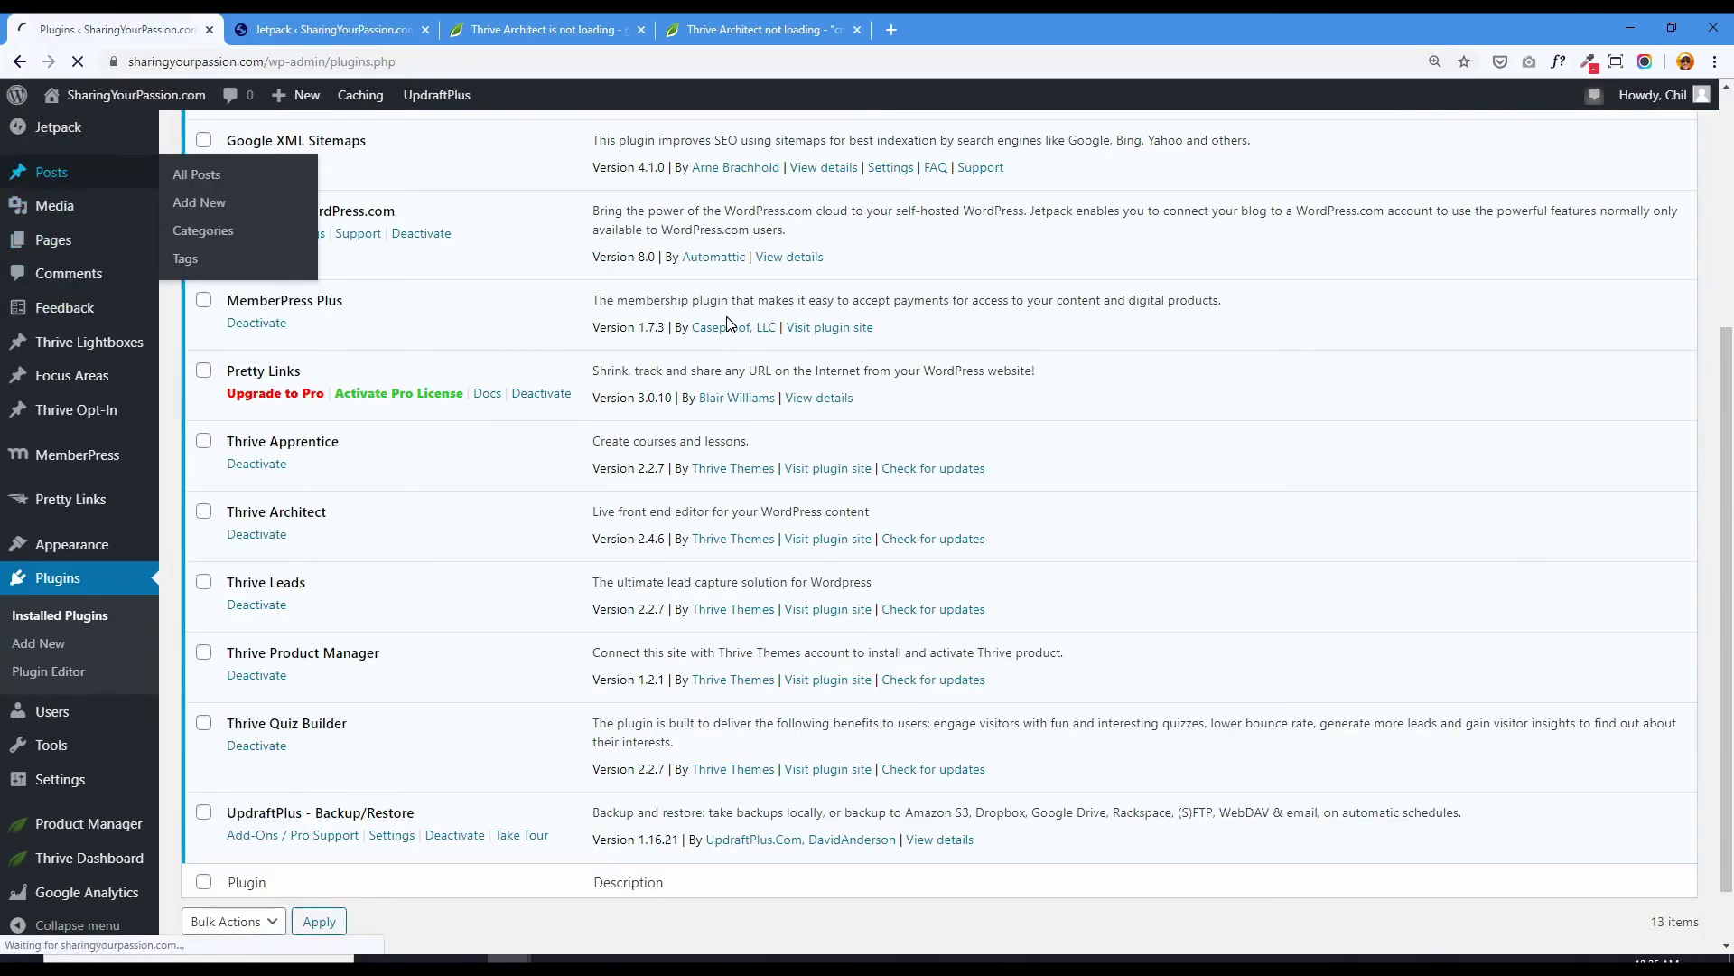
left_click(62, 181)
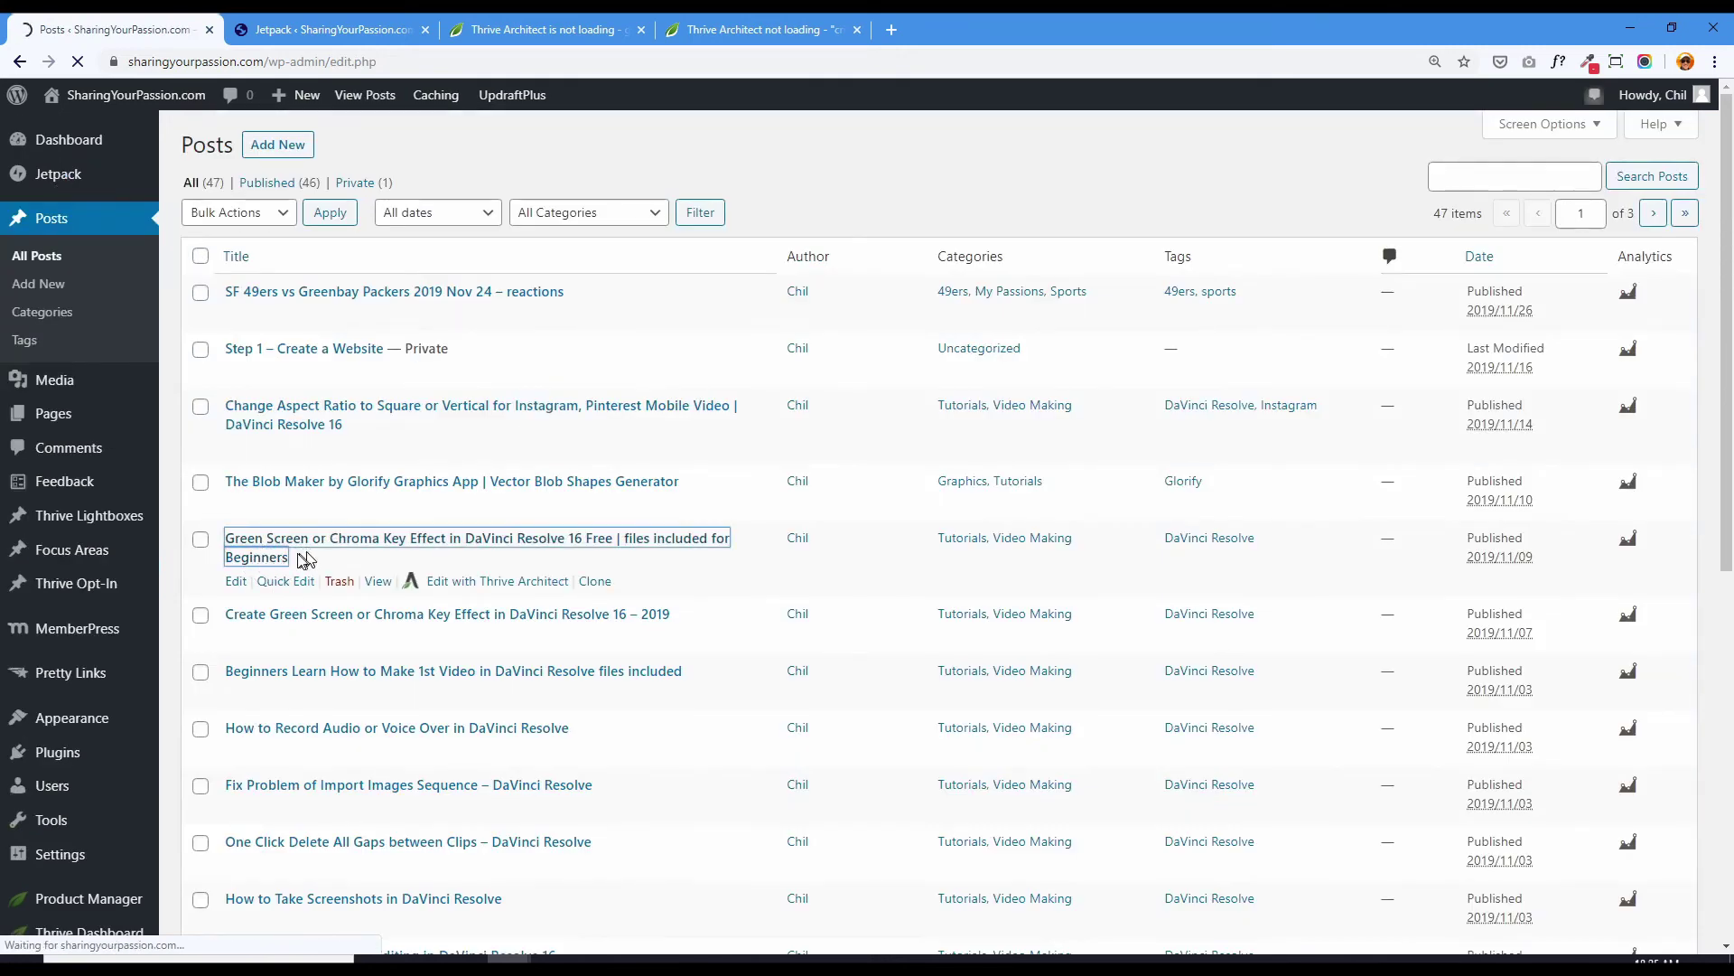
left_click(312, 540)
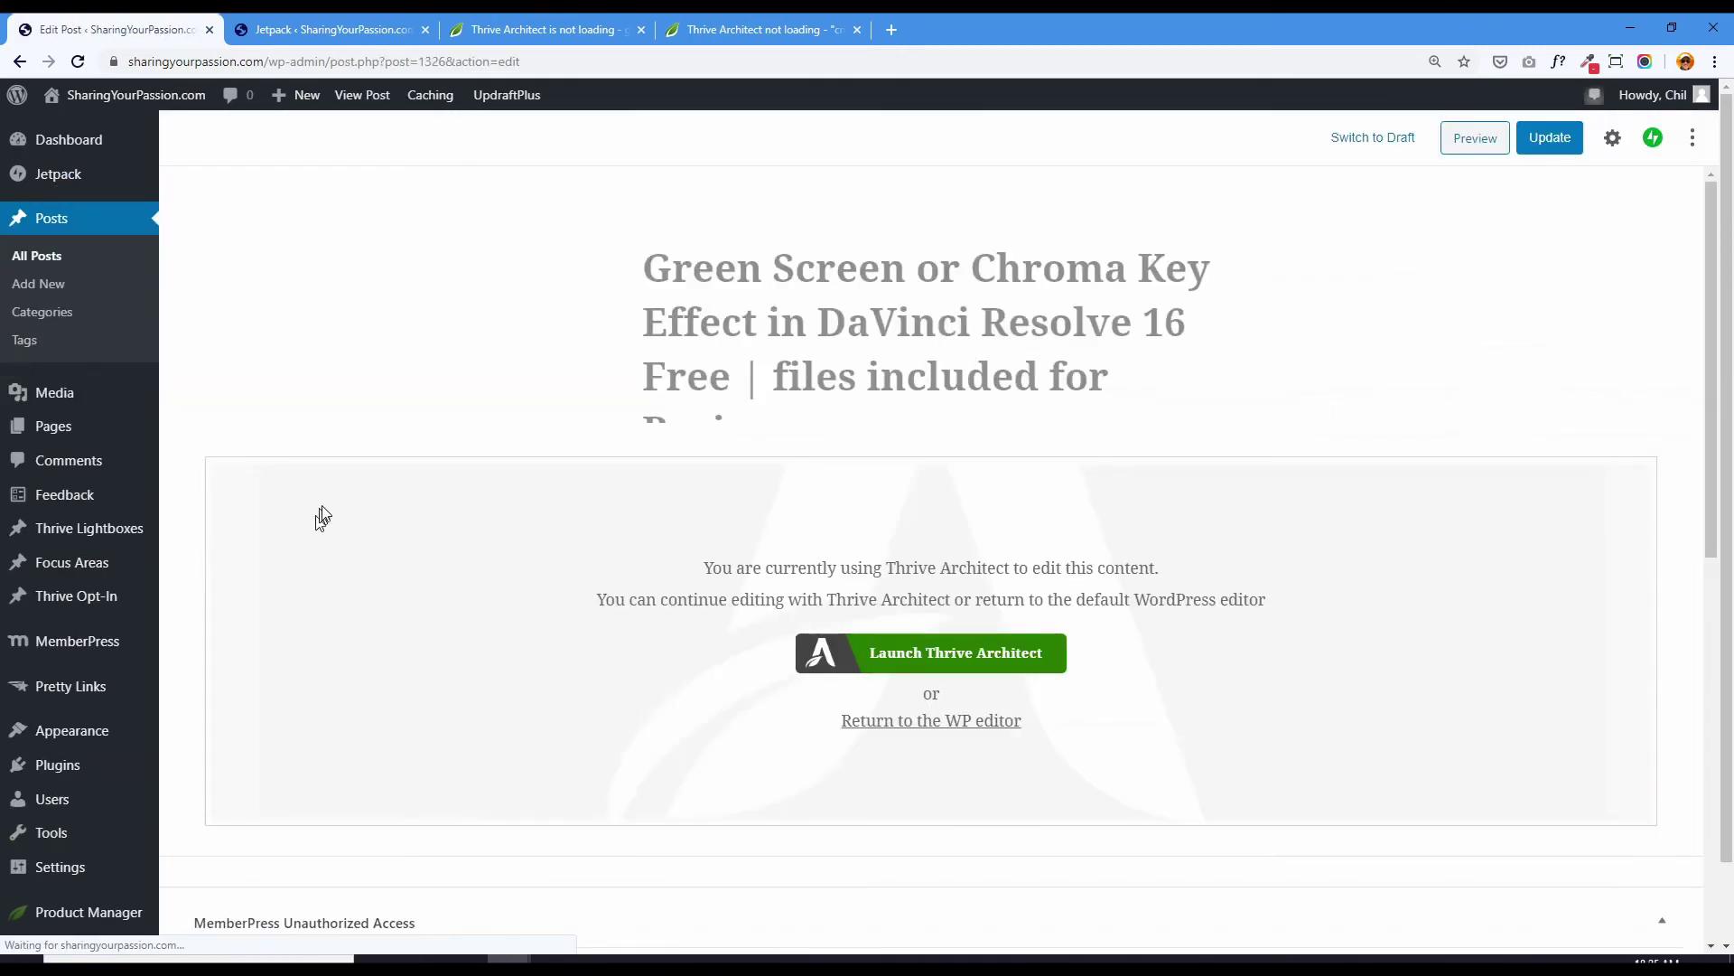
Step: Launch Thrive Architect on the post, check it fully loads, and return to Jetpack's Sharing settings
left_click(955, 679)
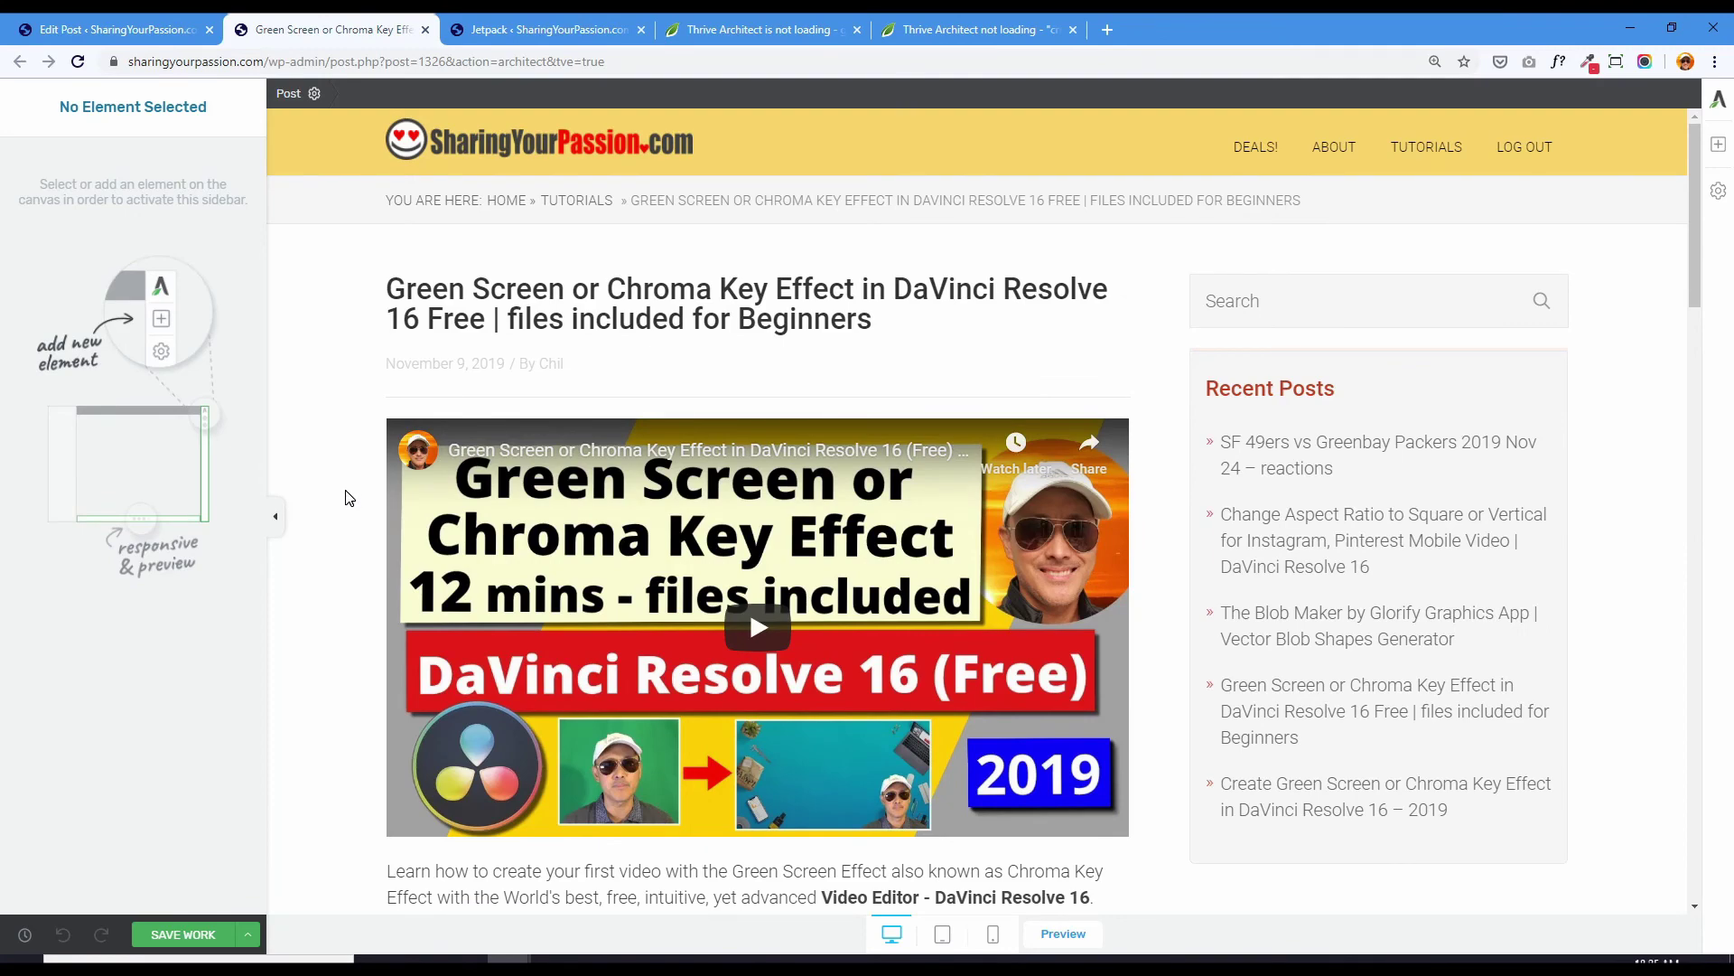
scroll(348, 498, "down", 12)
scroll(345, 495, "up", 12)
key("ctrl+Tab")
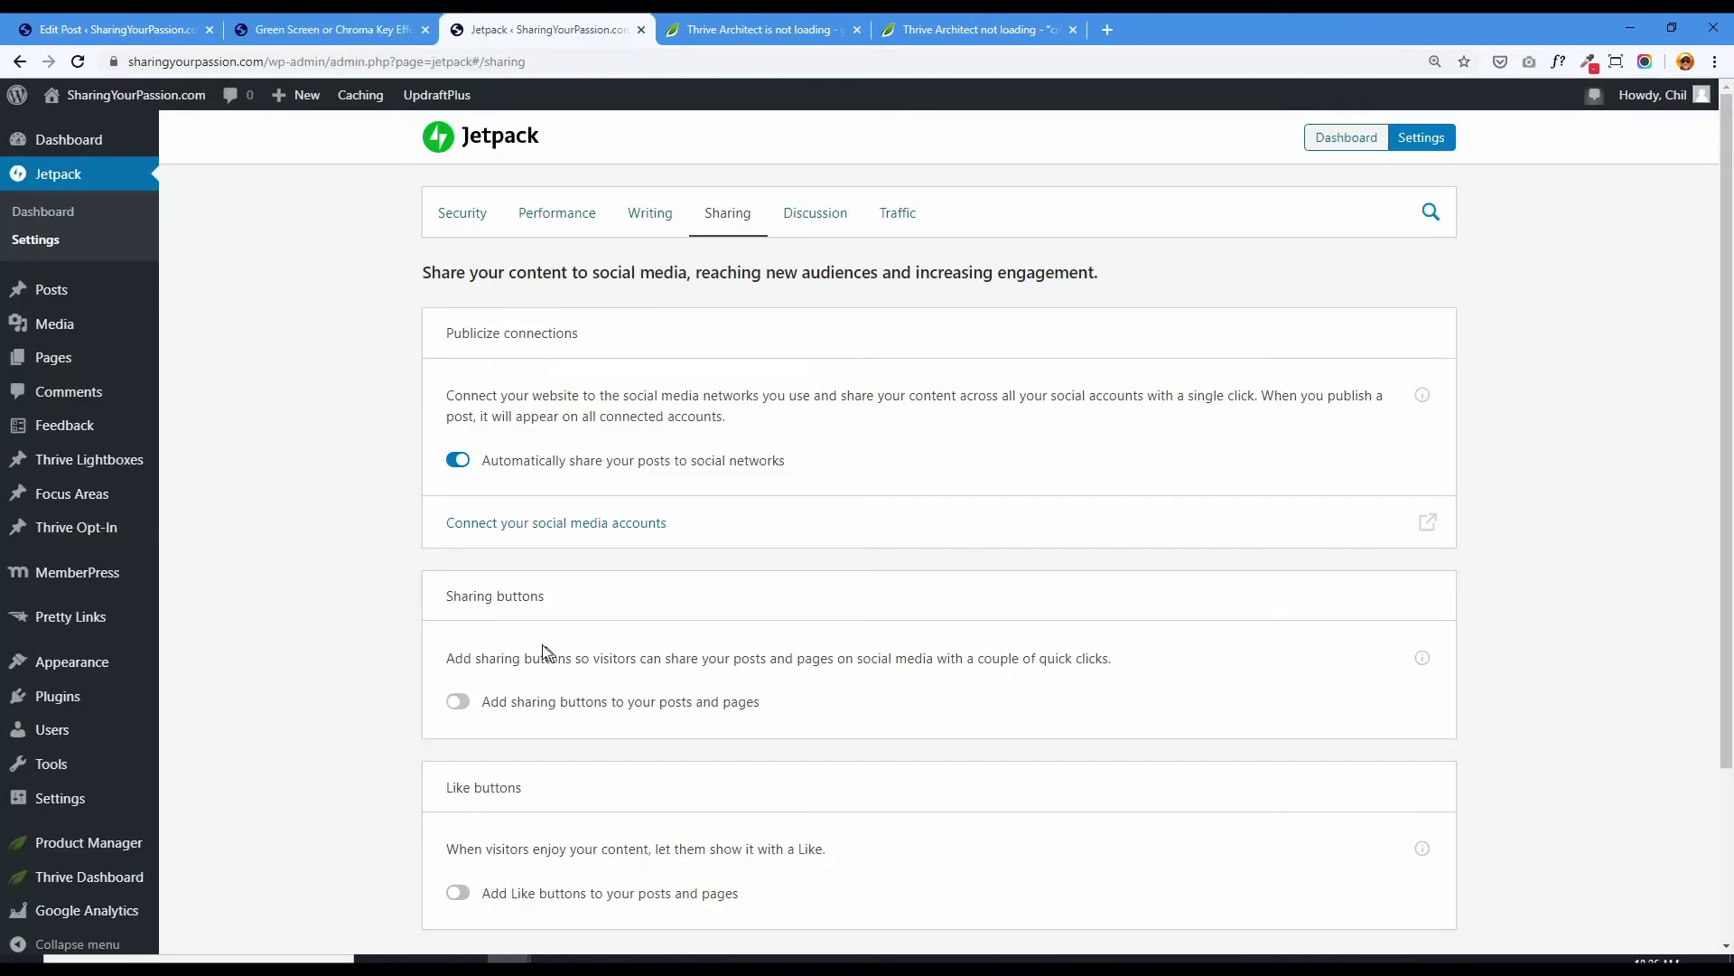